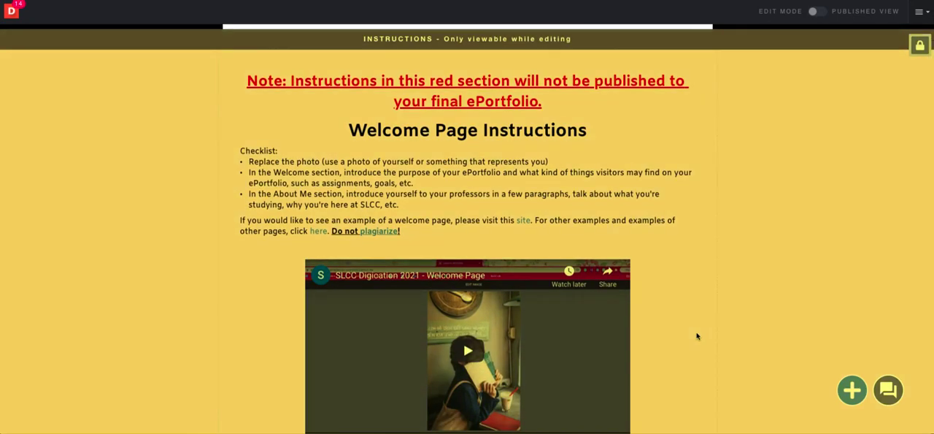
pyautogui.scroll(-6, 697, 335)
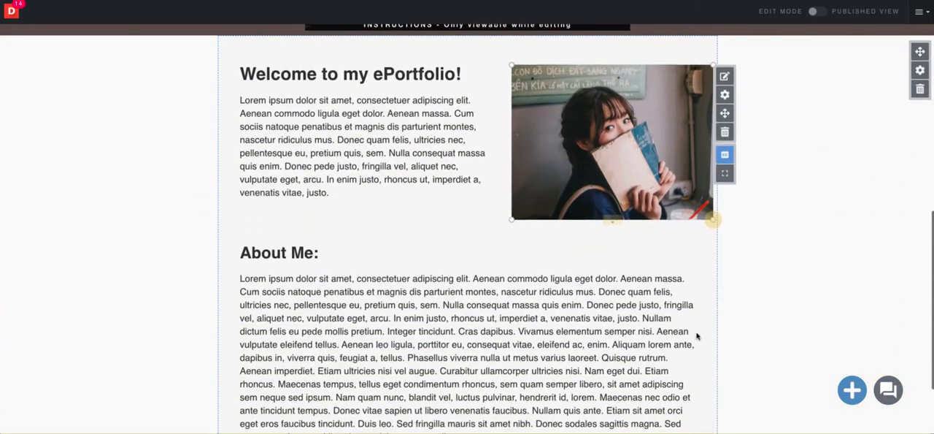
# Open the settings of the "Welcome to my ePortfolio!" section and set its top layer background color to light grey
pyautogui.scroll(2, 697, 336)
pyautogui.scroll(5, 698, 336)
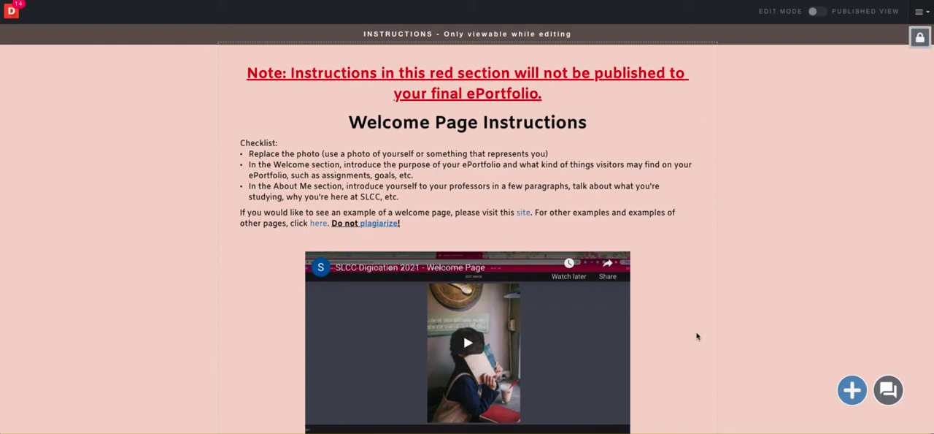
pyautogui.scroll(-1, 697, 335)
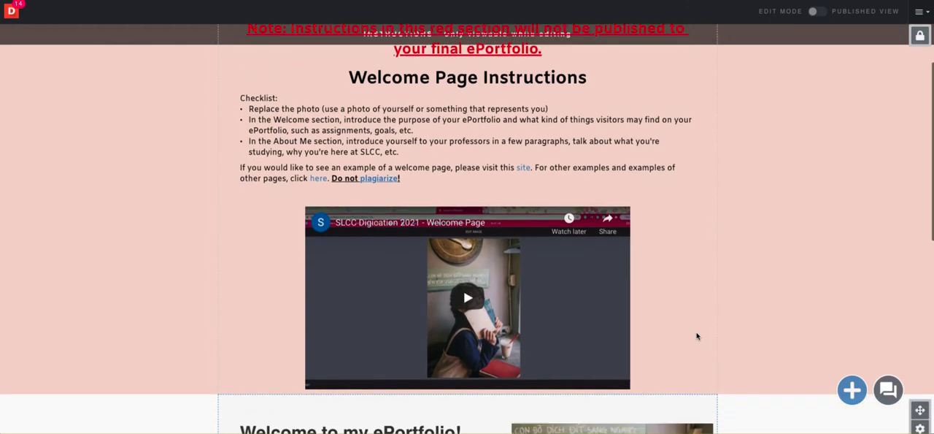
pyautogui.scroll(-5, 697, 336)
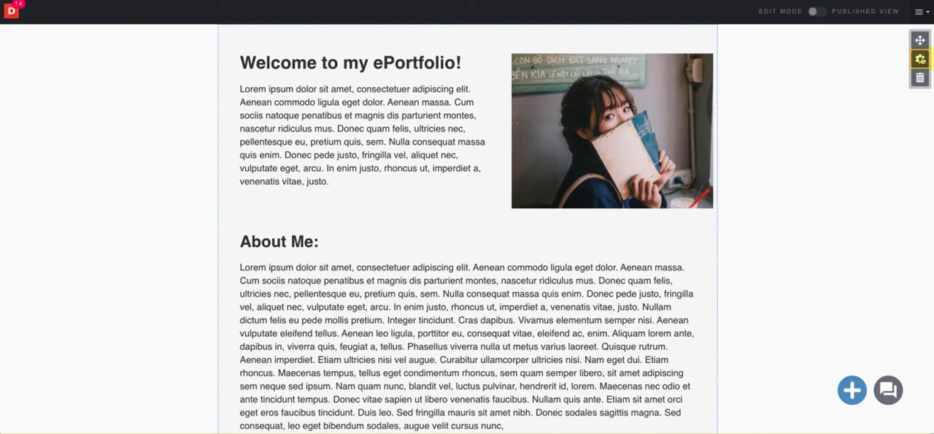
pyautogui.click(921, 59)
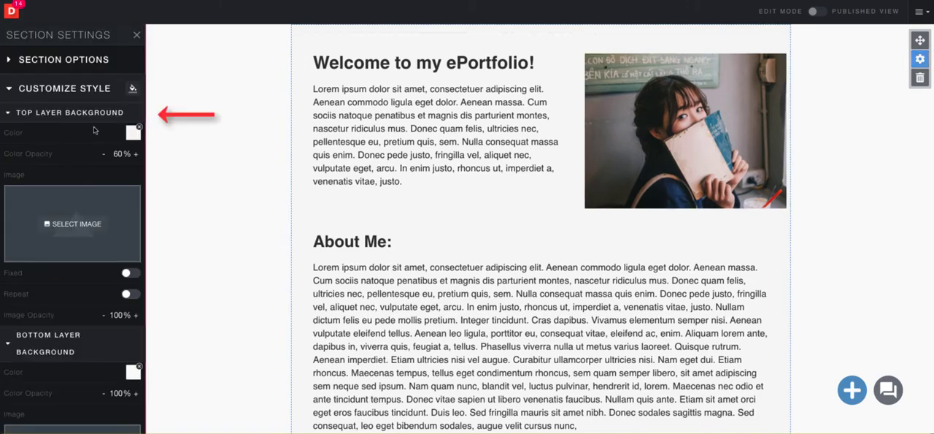
pyautogui.scroll(-1, 93, 130)
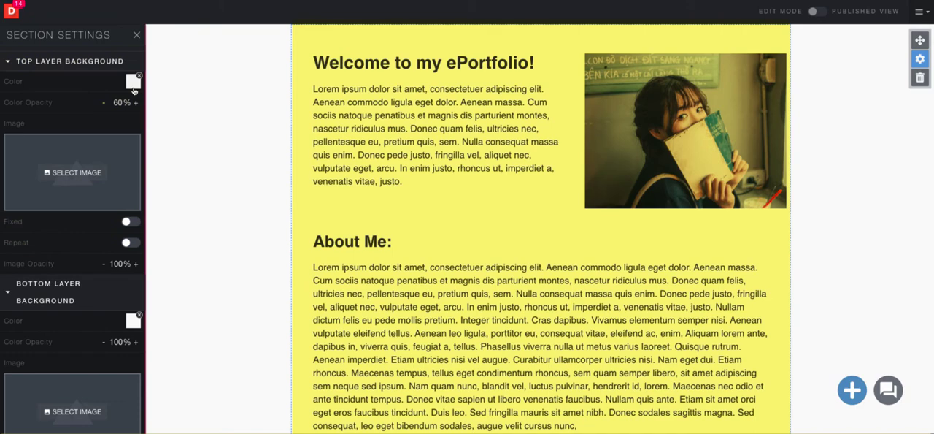
pyautogui.click(133, 86)
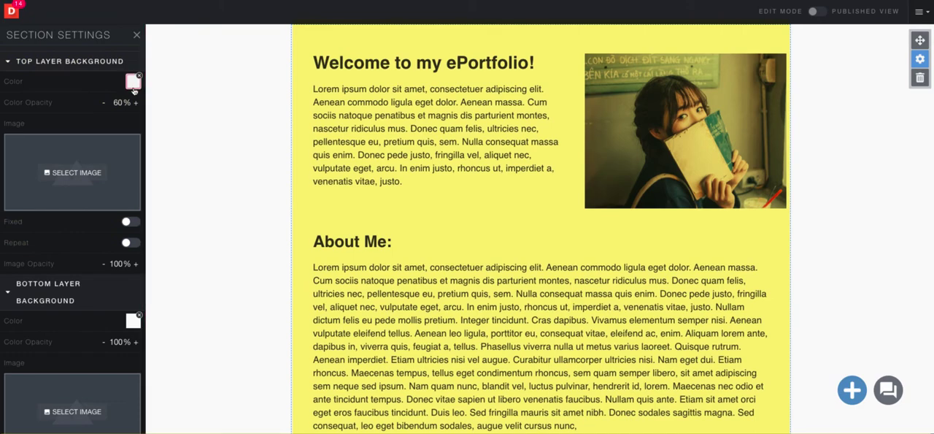
pyautogui.click(75, 197)
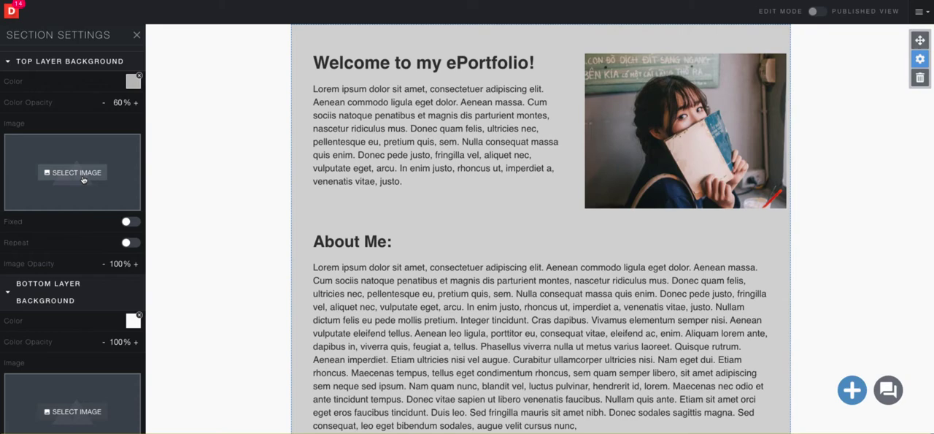
# Try light blue (B3E5FC) and then green as the section's bottom layer background color
pyautogui.scroll(-5, 82, 180)
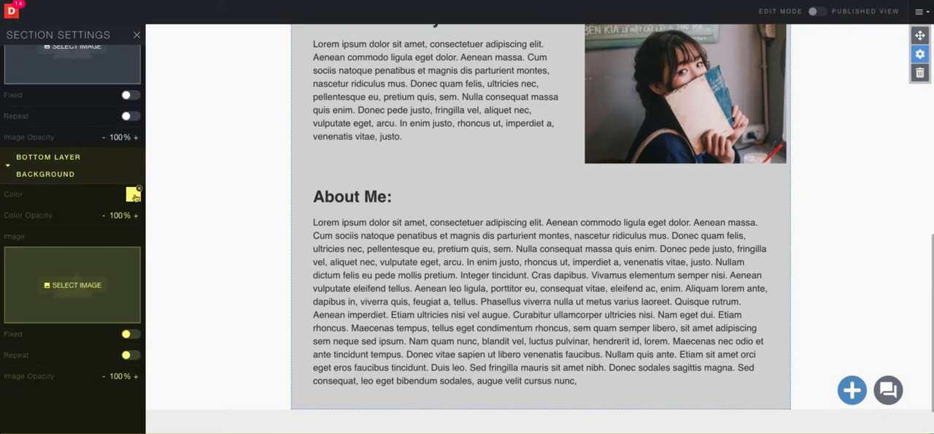
pyautogui.click(134, 199)
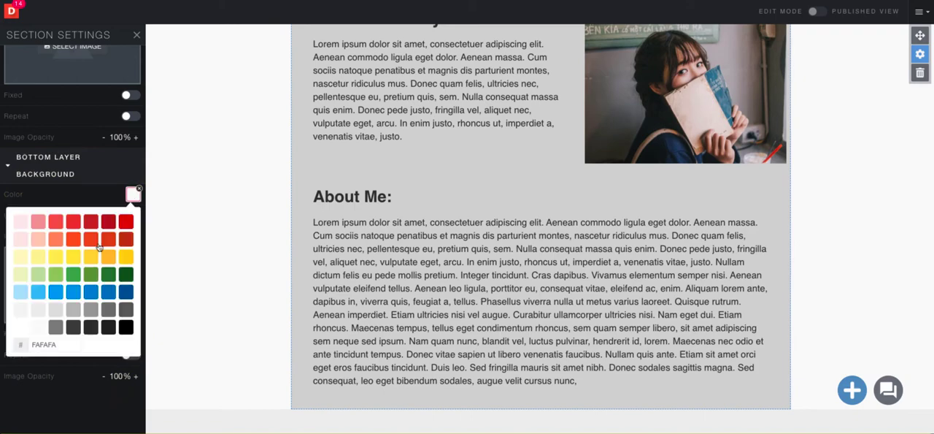
pyautogui.click(22, 293)
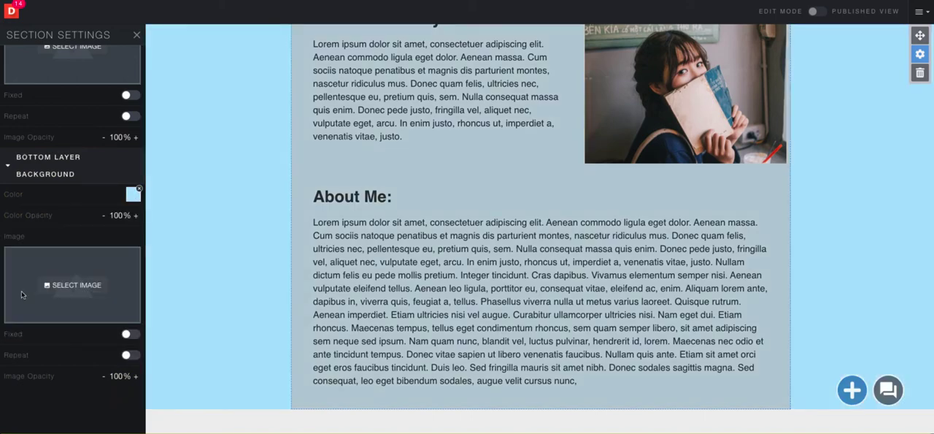
pyautogui.click(133, 195)
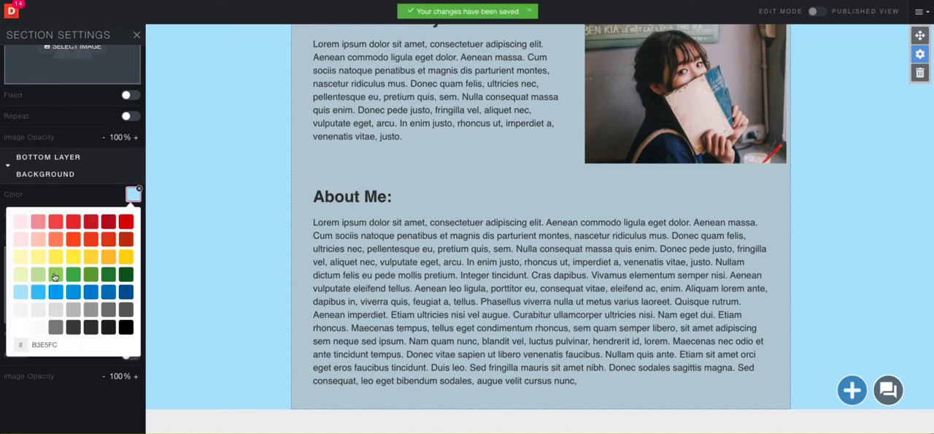
pyautogui.click(55, 276)
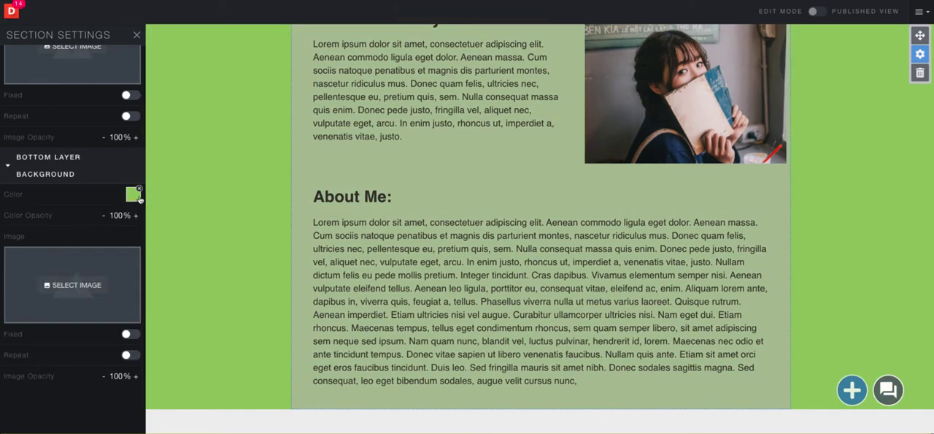
# Clear the bottom layer background color and upload 20160703_140654.jpg as the bottom layer background image
pyautogui.click(138, 190)
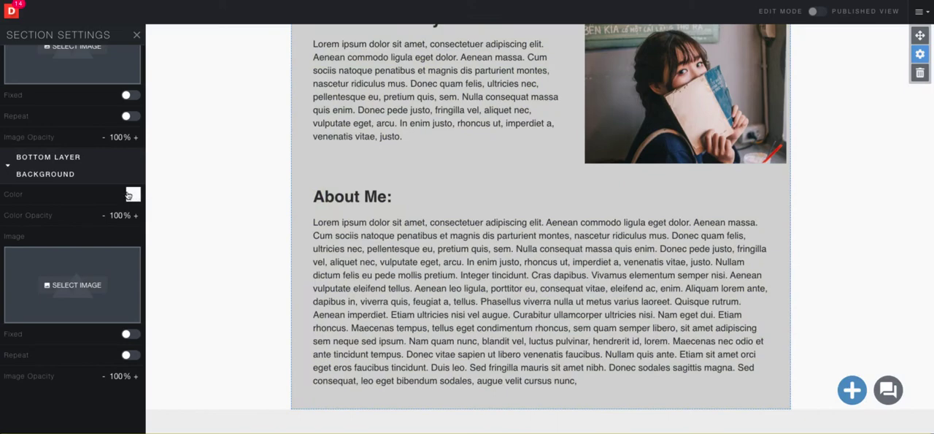
pyautogui.click(84, 286)
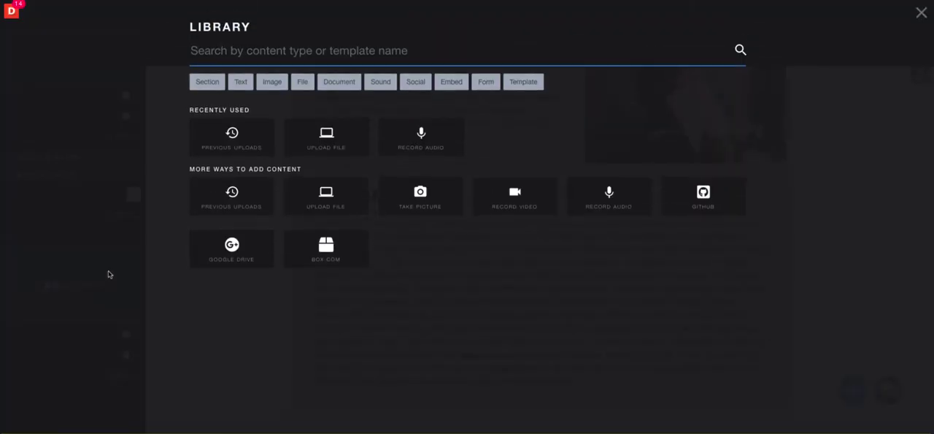
pyautogui.click(295, 152)
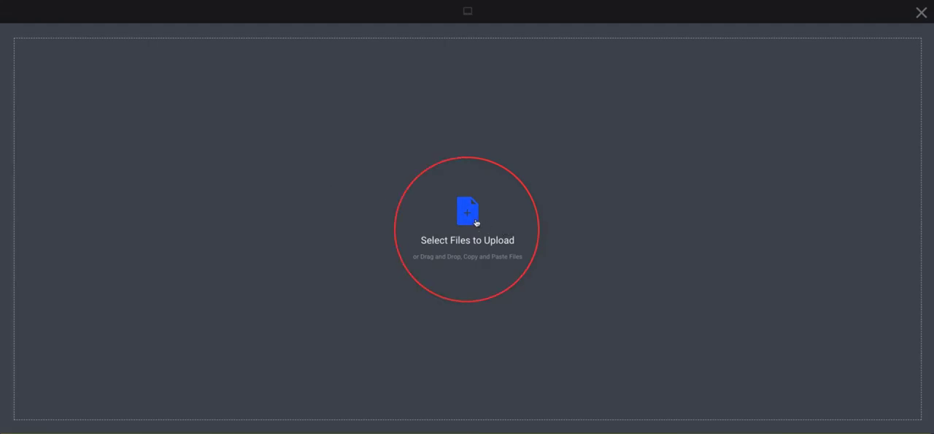
pyautogui.click(475, 220)
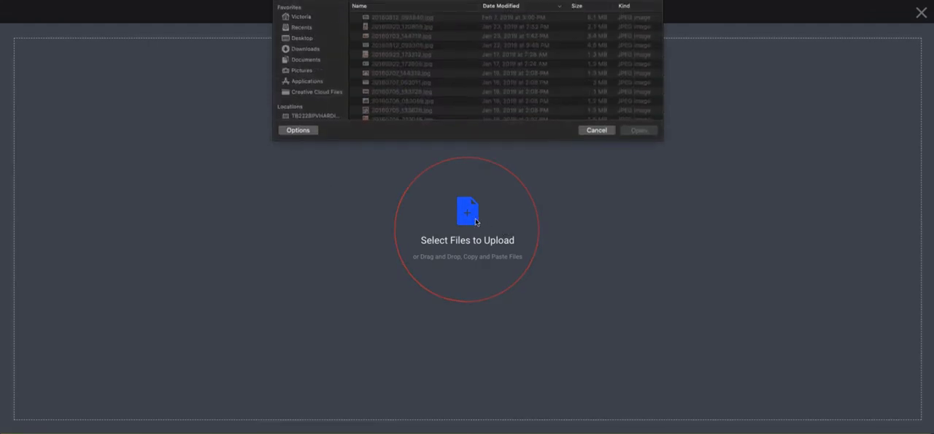
pyautogui.click(603, 130)
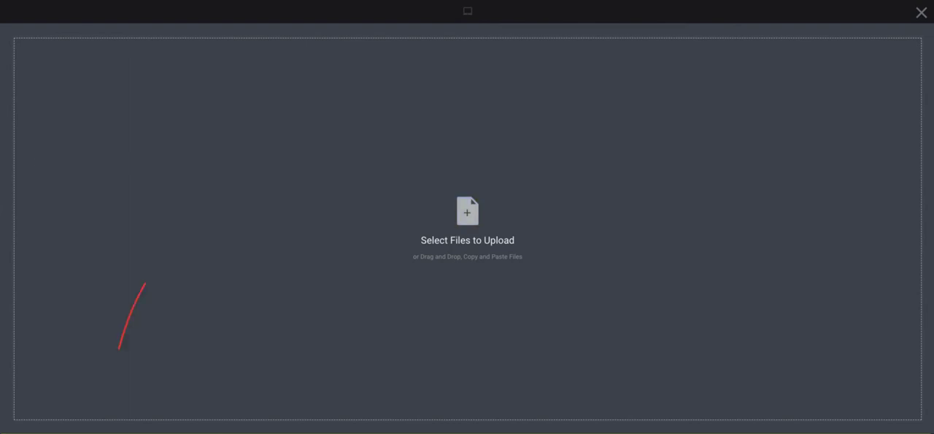
pyautogui.moveTo(56, 104)
pyautogui.mouseDown()
pyautogui.moveTo(381, 175)
pyautogui.moveTo(371, 172)
pyautogui.mouseUp()
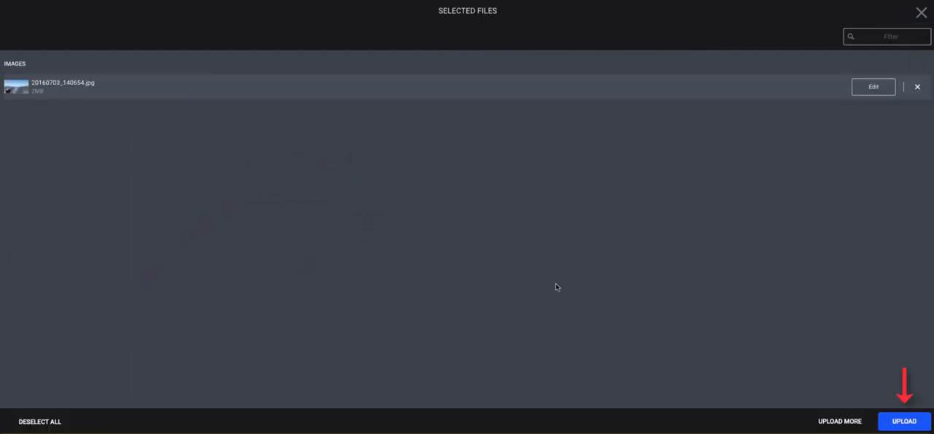
pyautogui.click(905, 421)
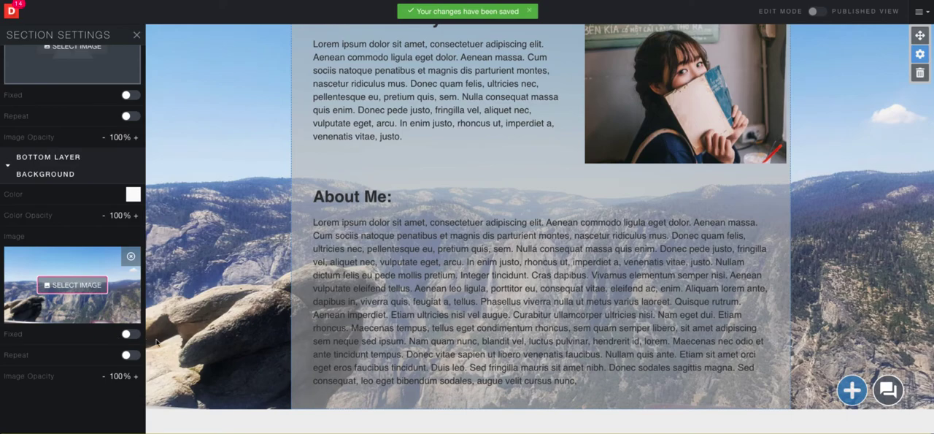
# Try the Fixed and Repeat options on the bottom layer background image, then turn both off
pyautogui.click(132, 335)
pyautogui.click(131, 354)
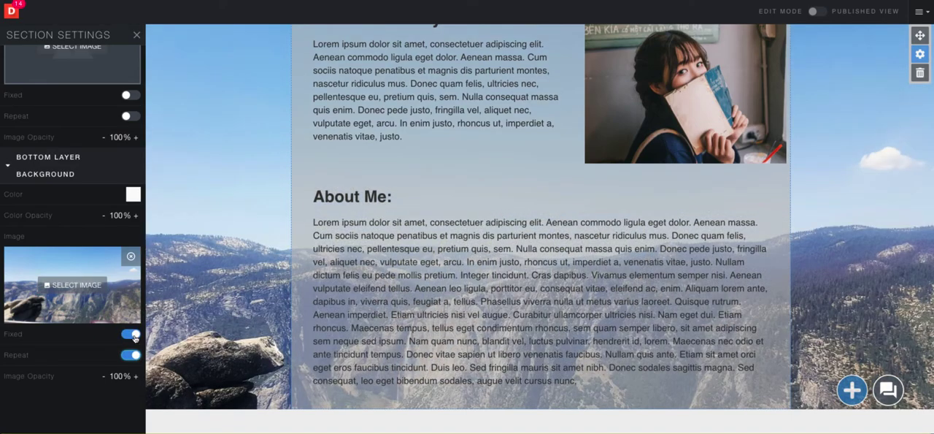
pyautogui.scroll(-2, 205, 308)
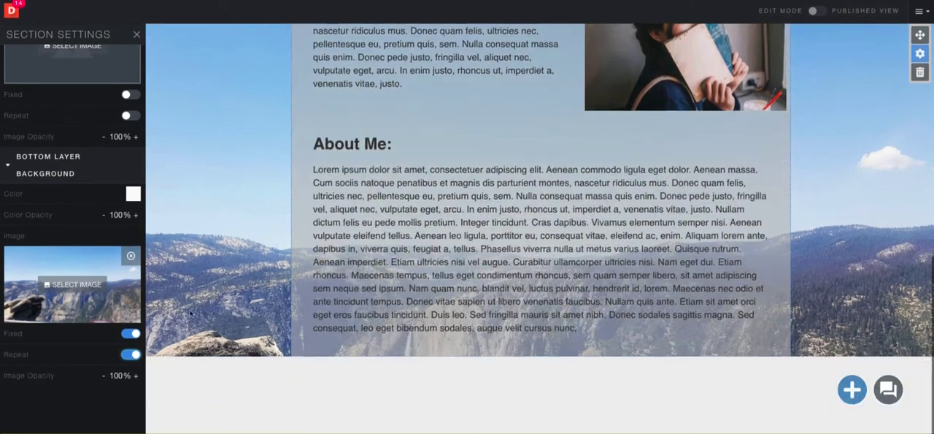
pyautogui.click(132, 332)
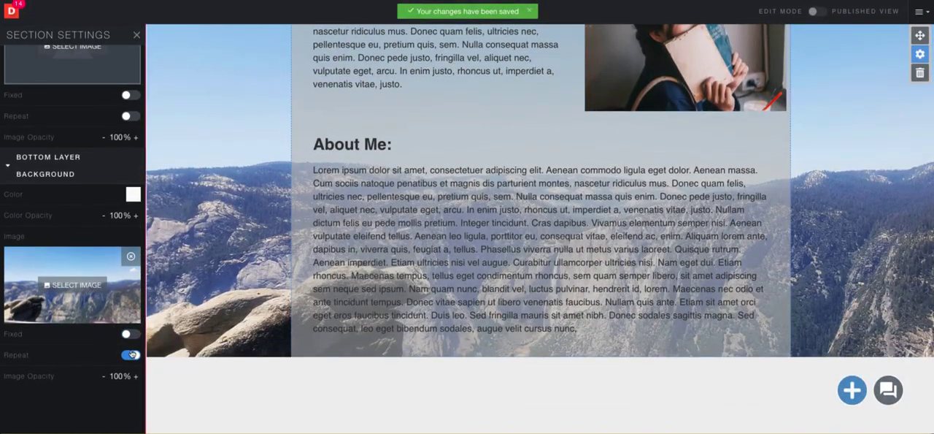
pyautogui.click(131, 354)
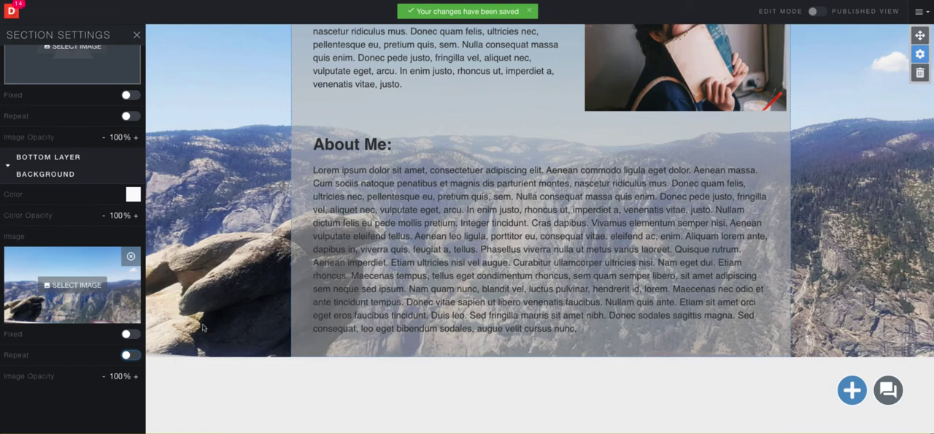
# Apply all of this section's style properties to the existing sections, excluding the Goals and Outcomes page
pyautogui.scroll(2, 366, 285)
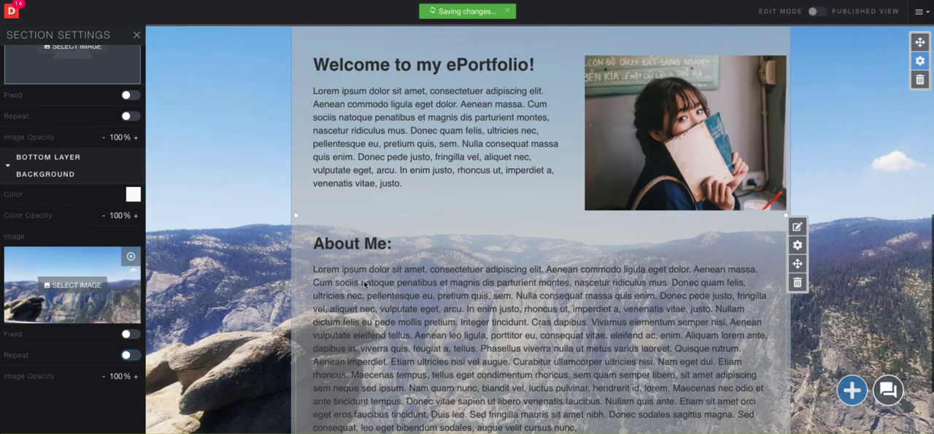
pyautogui.scroll(1, 362, 286)
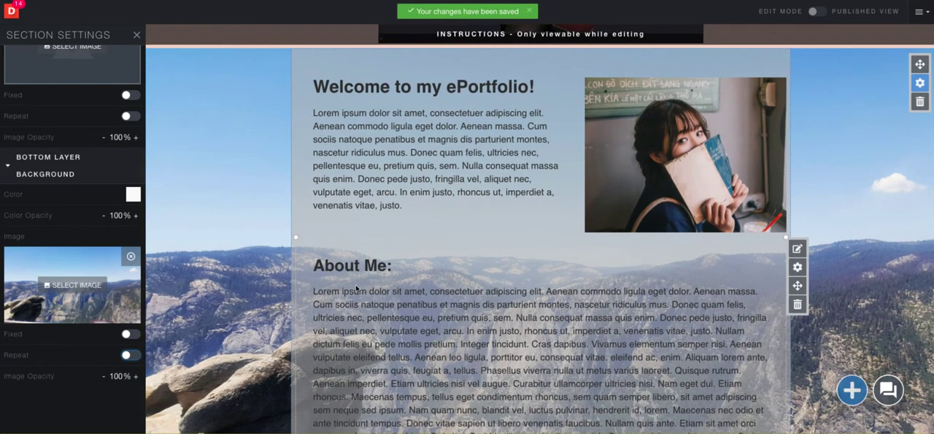
pyautogui.scroll(5, 100, 182)
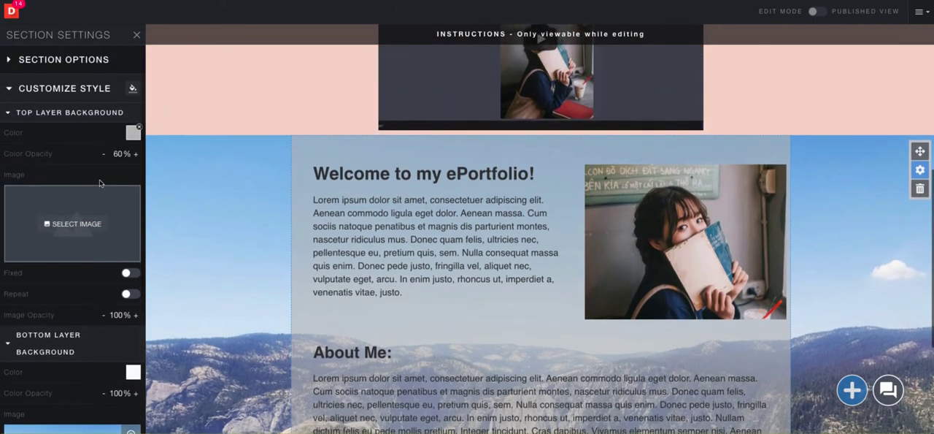
pyautogui.click(133, 89)
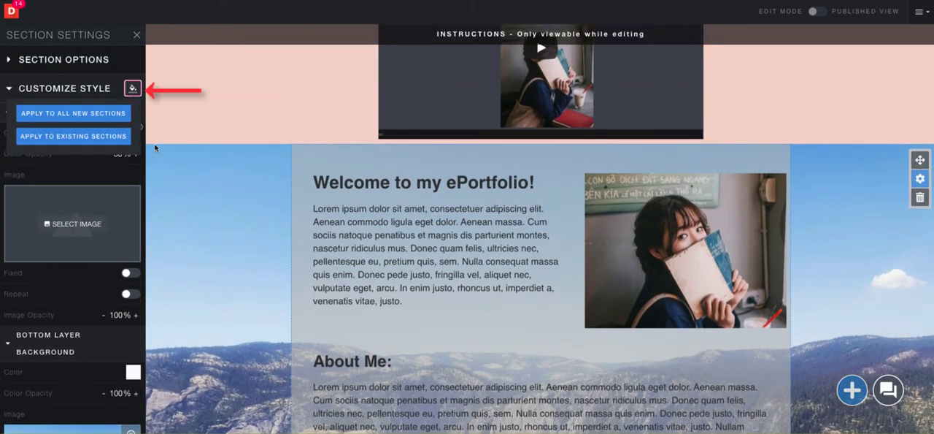
pyautogui.click(100, 138)
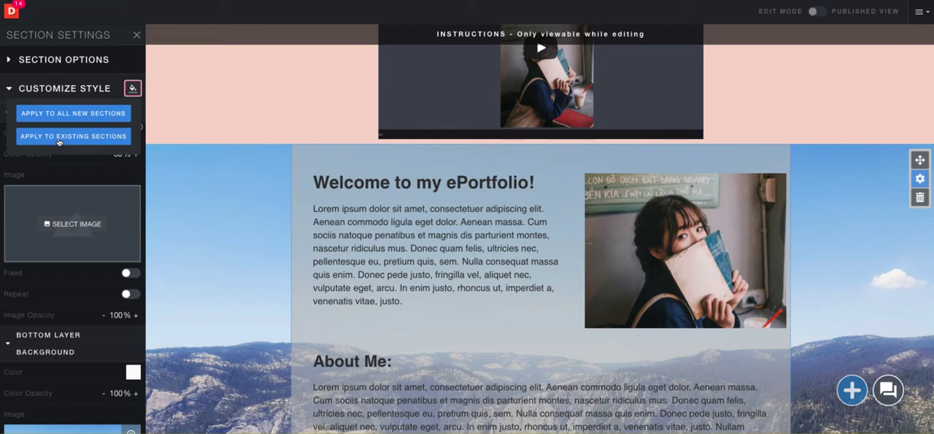
pyautogui.click(95, 141)
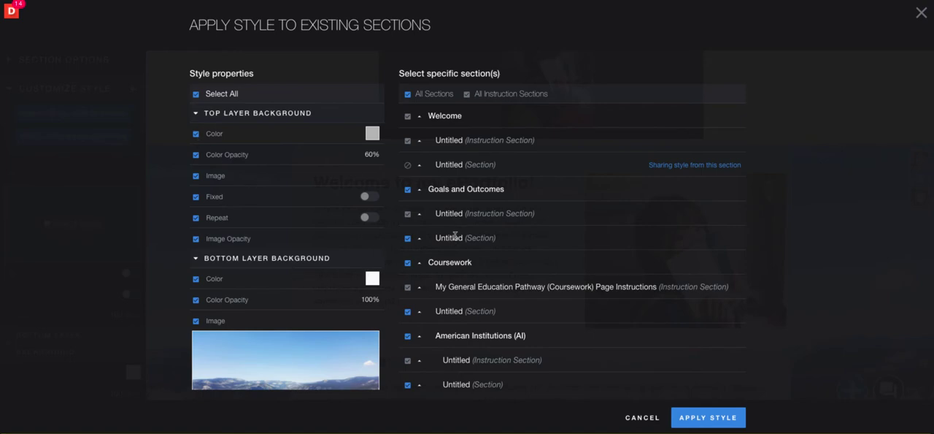
pyautogui.scroll(-1, 452, 233)
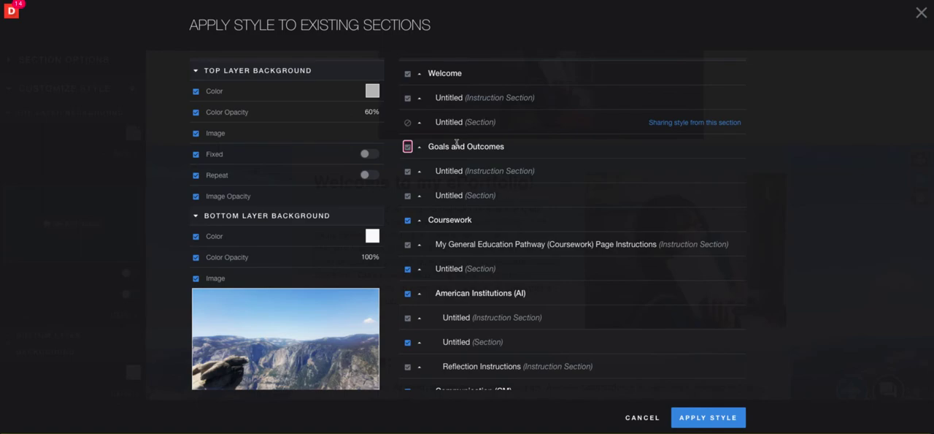
pyautogui.click(699, 422)
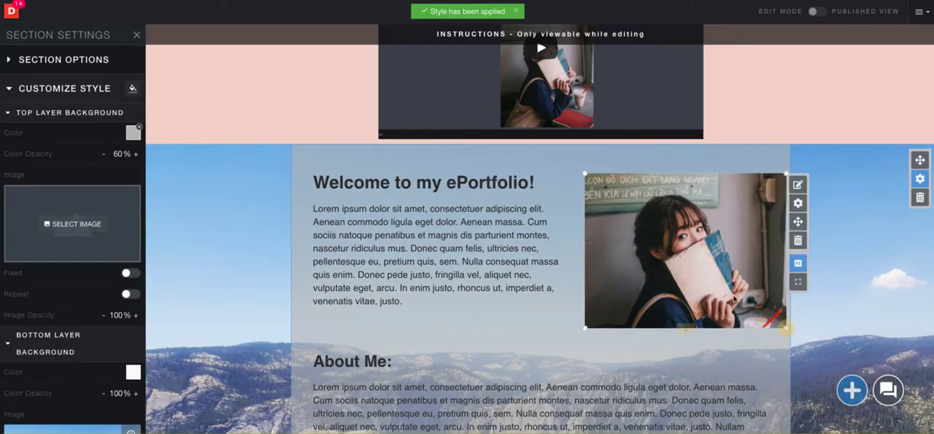
# Open the Learning Outside of Class page and check the background style of its content section
pyautogui.scroll(10, 736, 281)
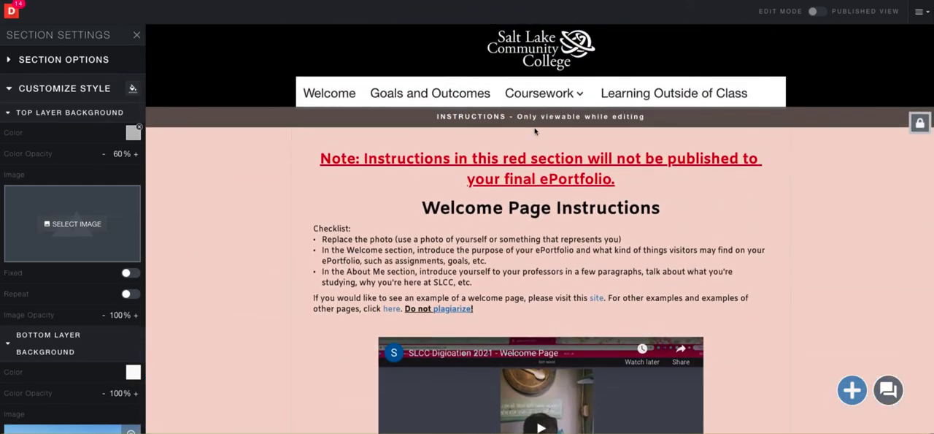
pyautogui.click(637, 98)
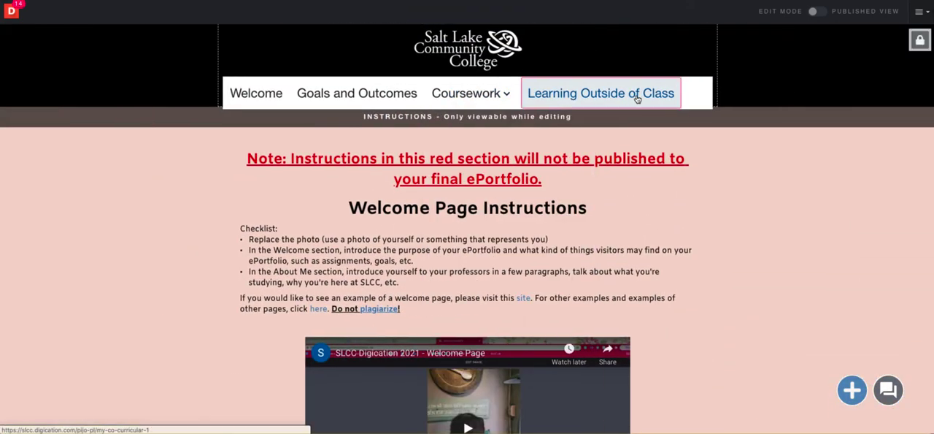
pyautogui.scroll(-2, 749, 183)
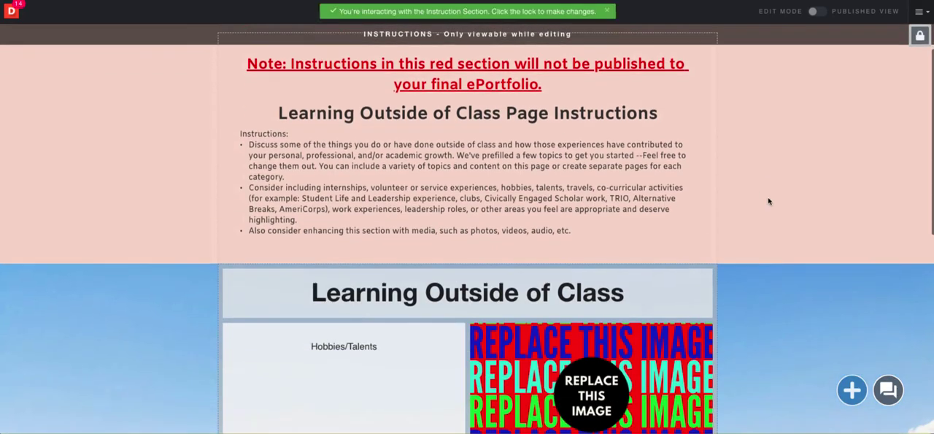
pyautogui.scroll(-5, 768, 201)
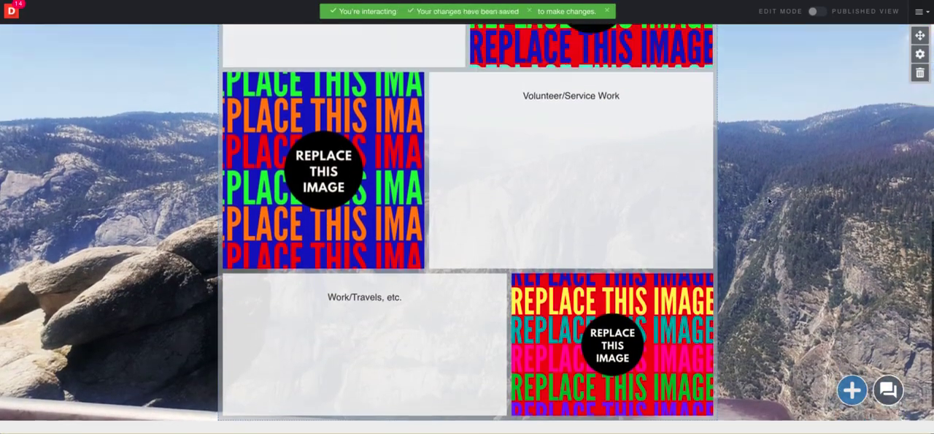
# Open the Goals and Outcomes page and check the background style of its content section
pyautogui.scroll(7, 768, 200)
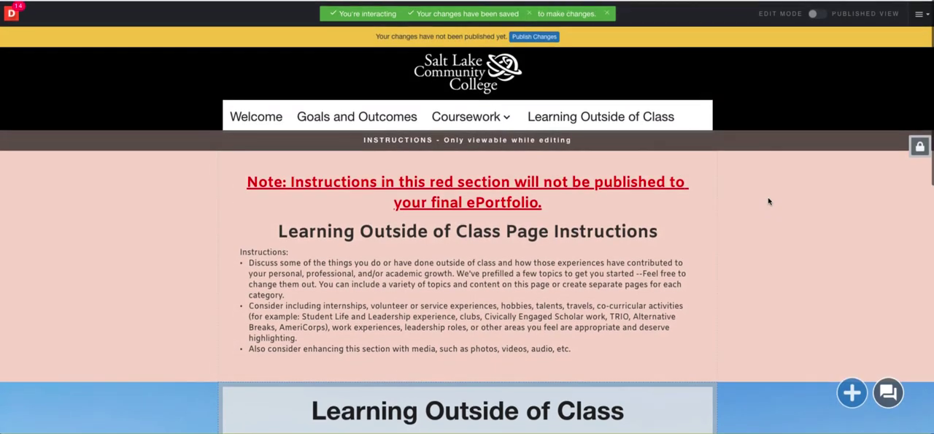
pyautogui.click(357, 114)
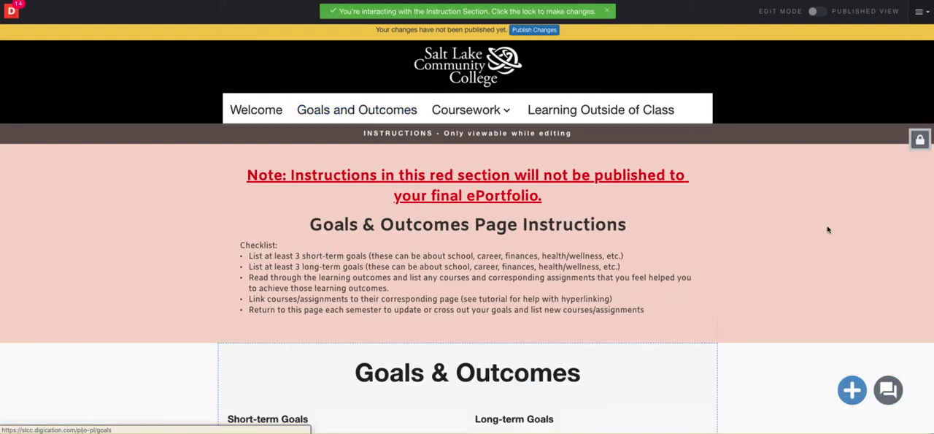
pyautogui.scroll(-3, 828, 229)
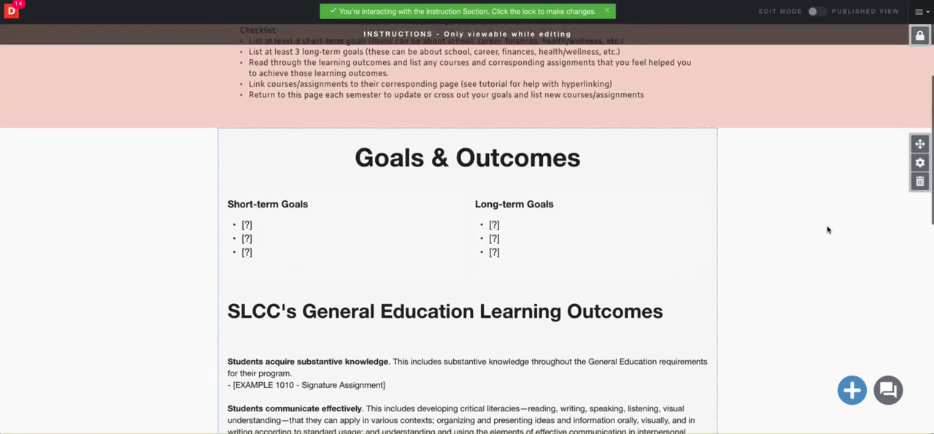
pyautogui.scroll(3, 827, 229)
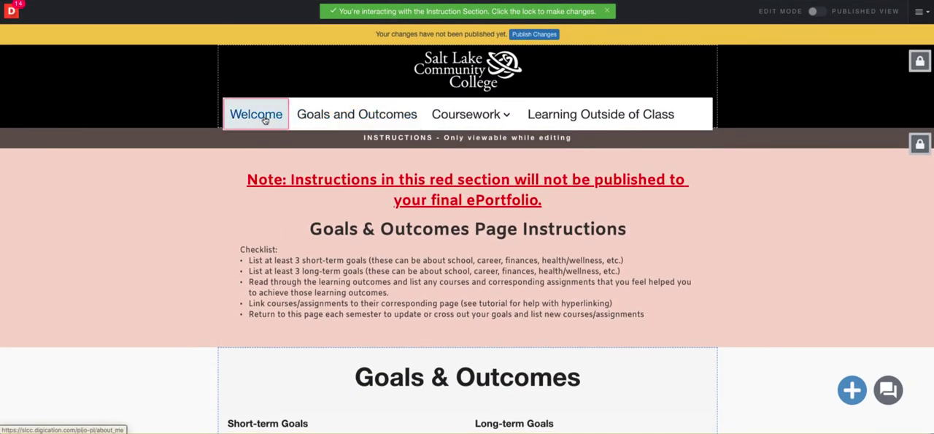
# Apply all style properties of the Welcome page's content section to all existing sections, including Goals and Outcomes
pyautogui.click(262, 117)
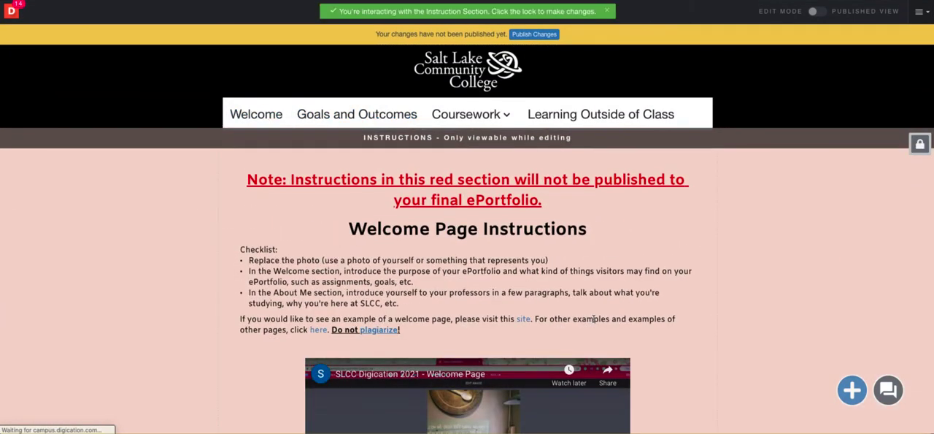
pyautogui.scroll(-6, 595, 318)
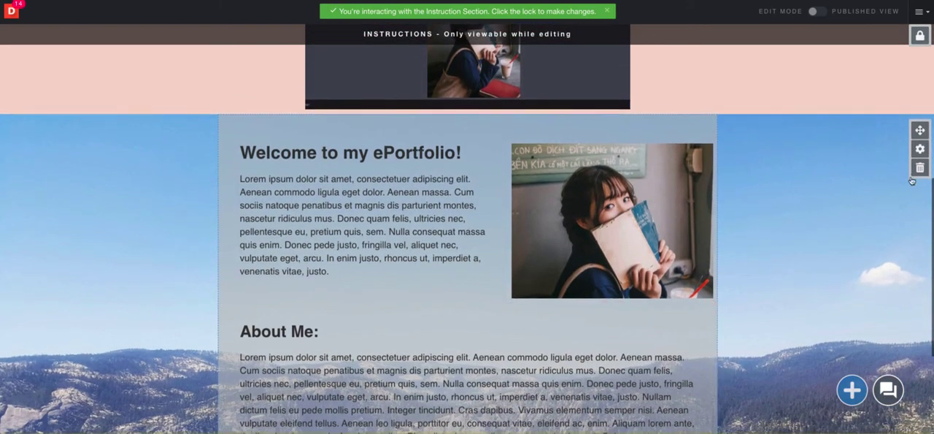
pyautogui.click(920, 149)
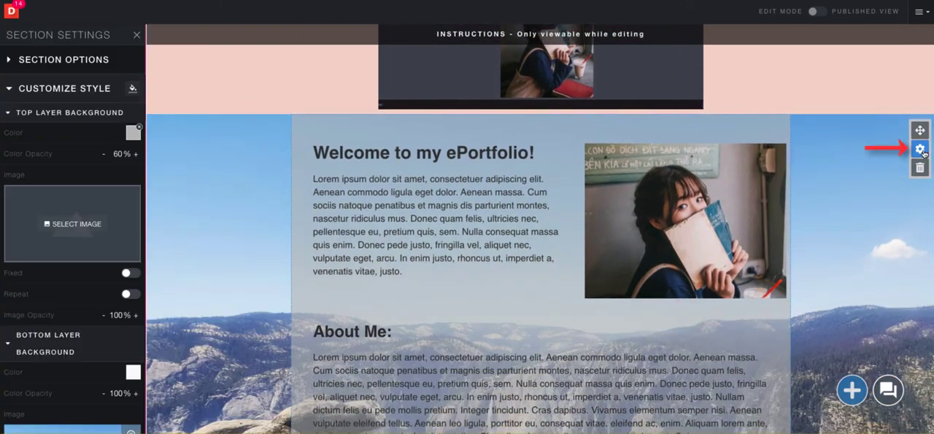
pyautogui.click(132, 89)
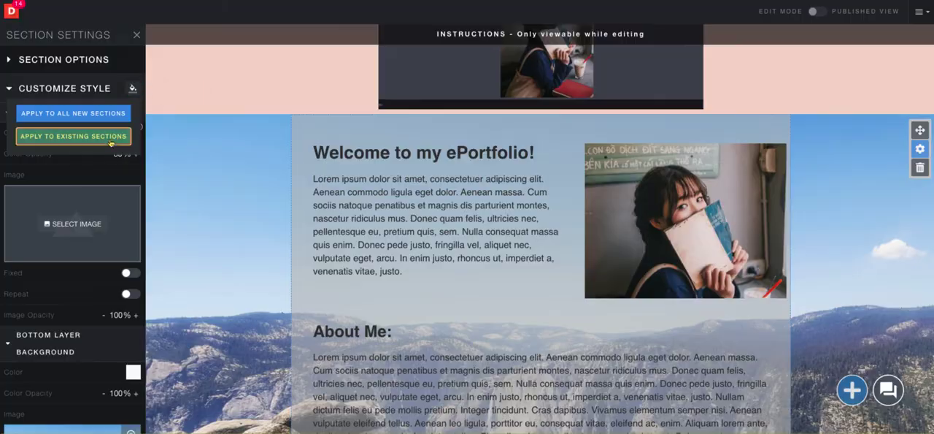
pyautogui.click(111, 141)
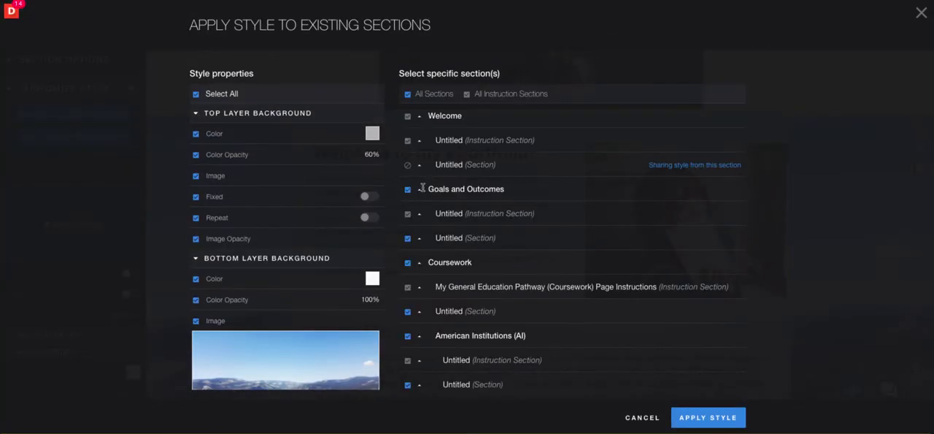
pyautogui.click(707, 417)
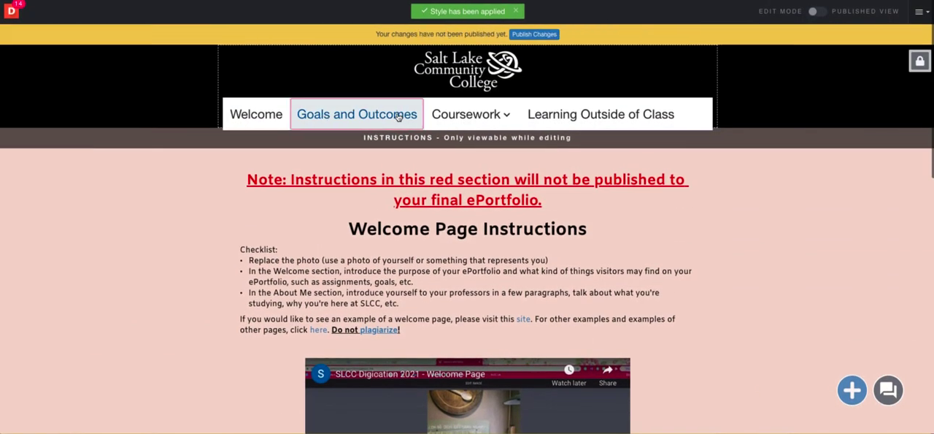
# Reopen the Goals and Outcomes page and inspect the background applied to its content section
pyautogui.click(398, 117)
pyautogui.scroll(-2, 473, 303)
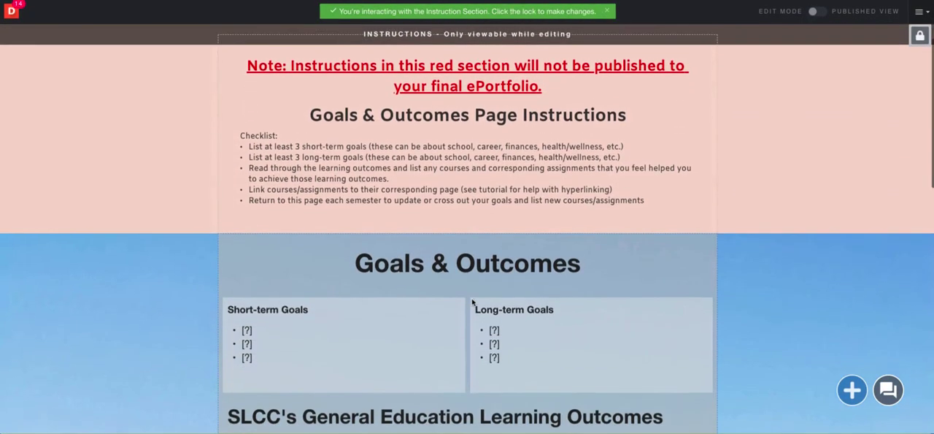
pyautogui.scroll(-5, 472, 301)
pyautogui.scroll(6, 472, 305)
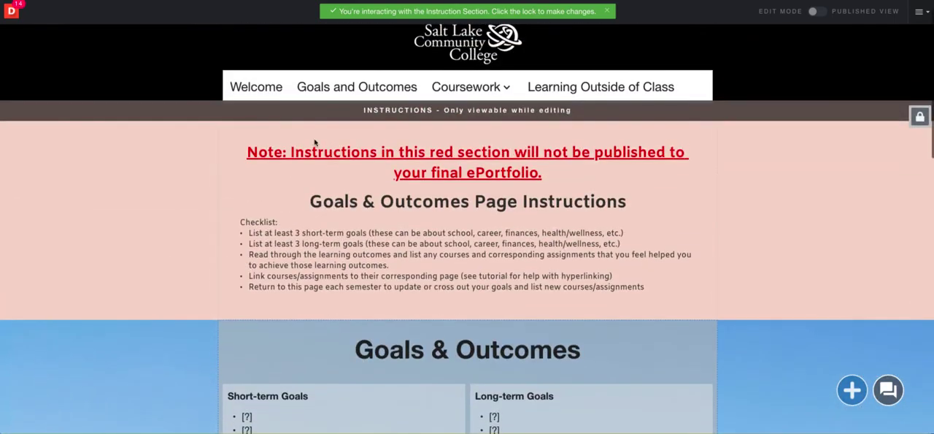
# Return to the Welcome page and open the style settings of the "Welcome to my ePortfolio!" text module
pyautogui.click(263, 89)
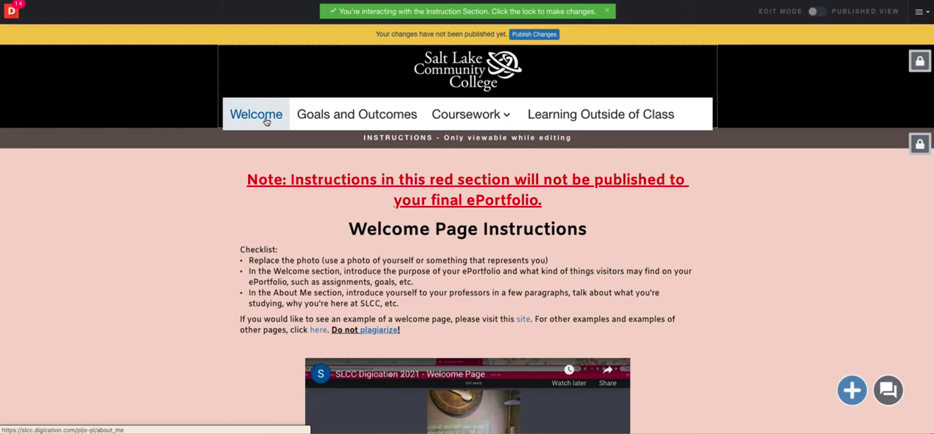
pyautogui.scroll(-6, 266, 123)
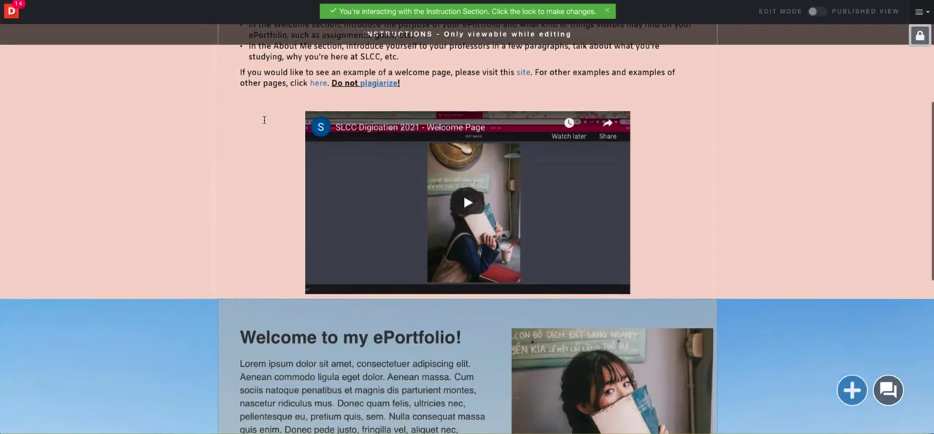
pyautogui.scroll(-2, 264, 123)
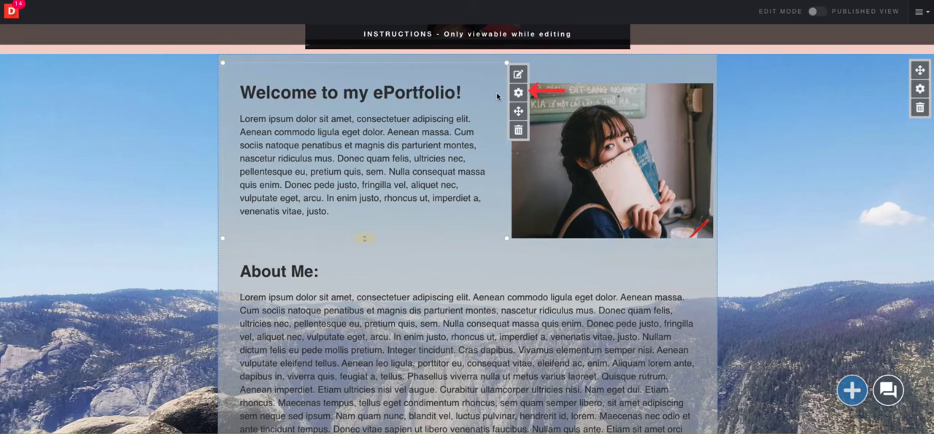
pyautogui.click(520, 94)
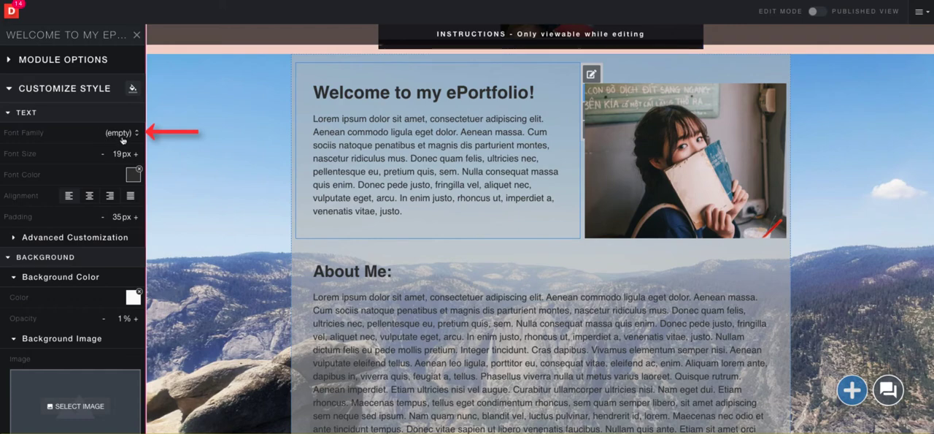
# Try the Alegreya SC font family on the welcome text module, then undo the change
pyautogui.click(126, 134)
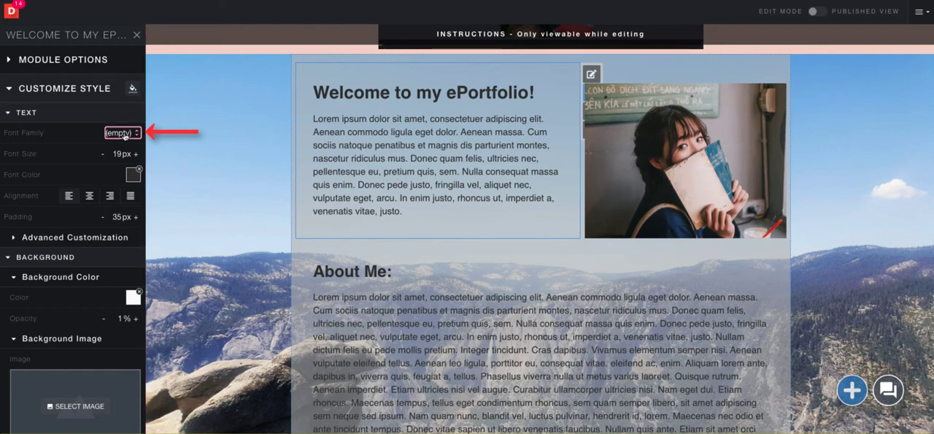
pyautogui.scroll(-5, 103, 192)
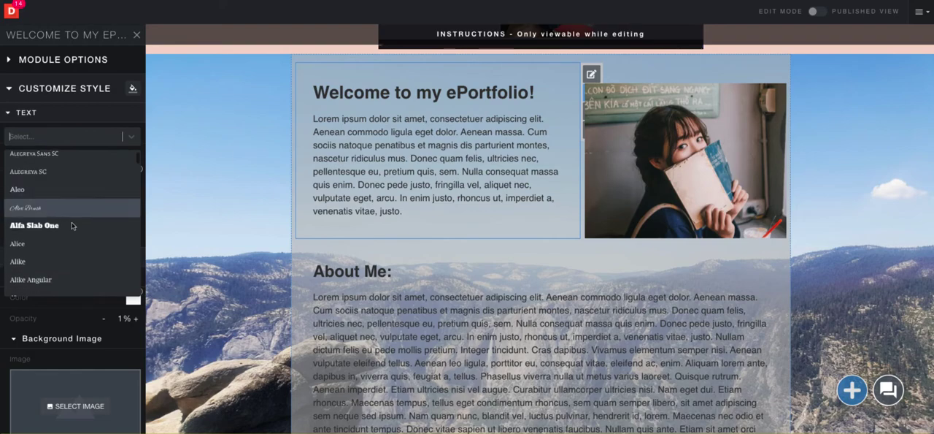
pyautogui.click(77, 173)
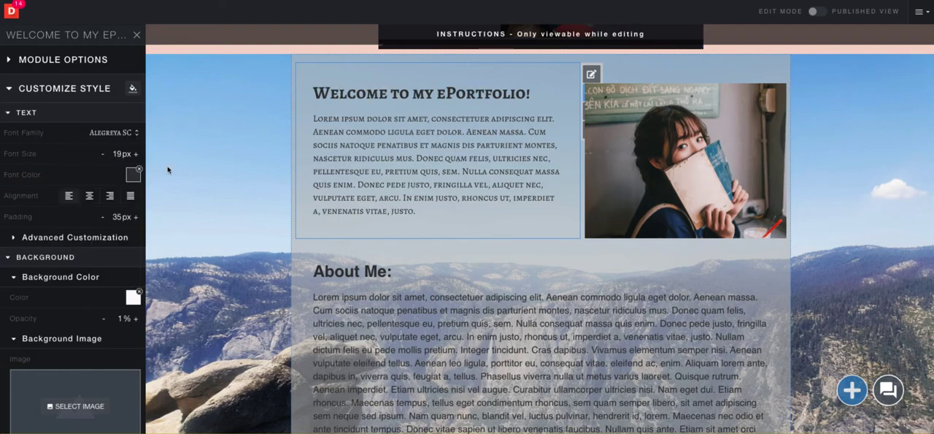
pyautogui.press('super+z')
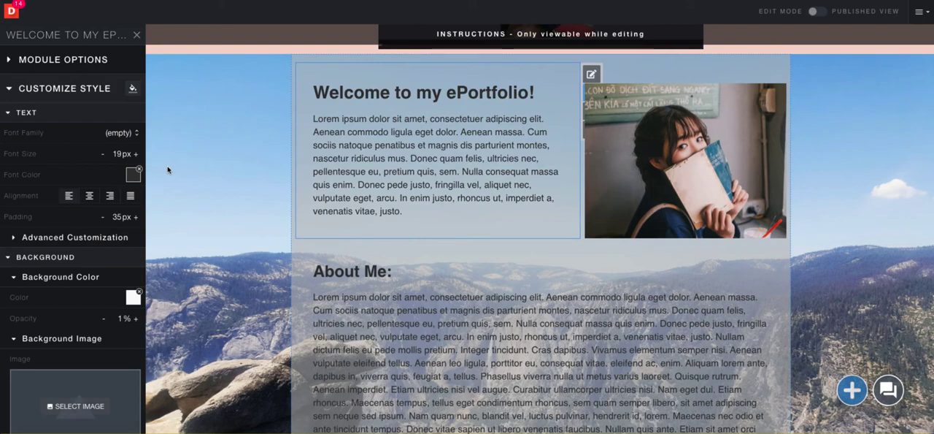
# Try the Abril Fatface and Abel font families on the welcome text, then clear the font family
pyautogui.click(121, 133)
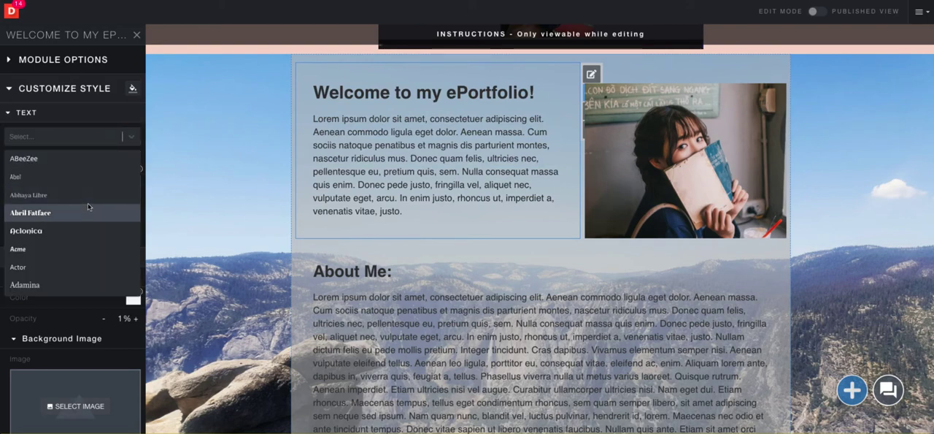
pyautogui.click(88, 208)
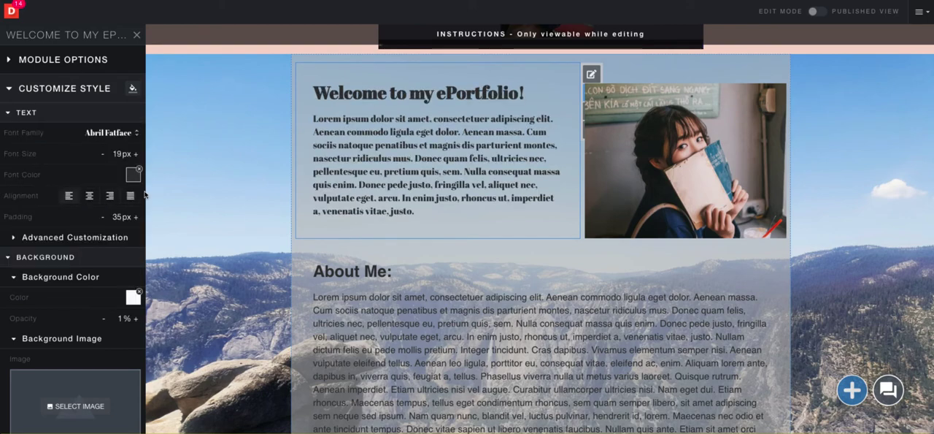
pyautogui.click(125, 133)
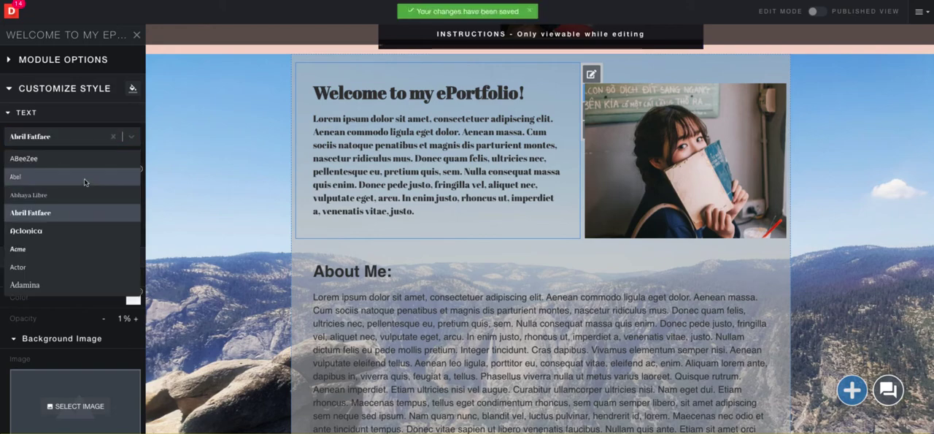
pyautogui.click(82, 179)
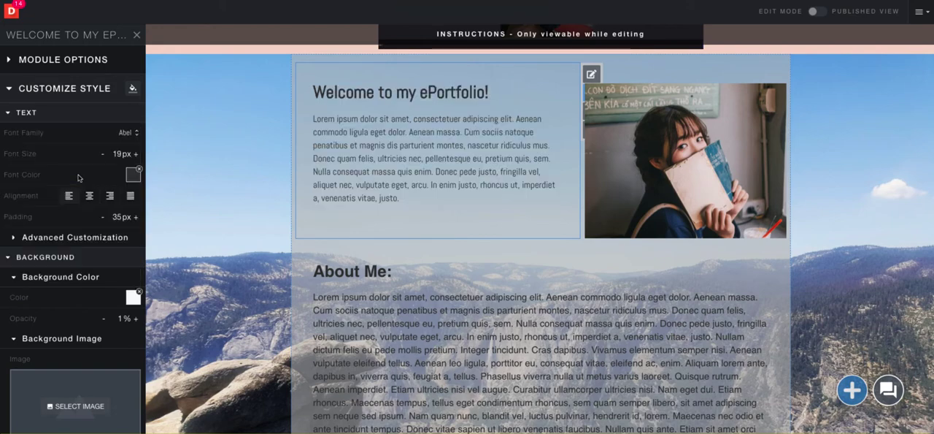
pyautogui.click(129, 136)
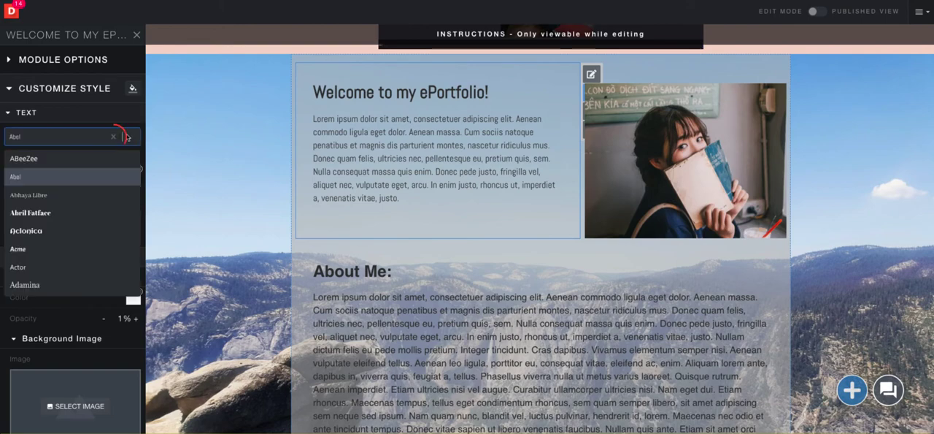
pyautogui.click(113, 137)
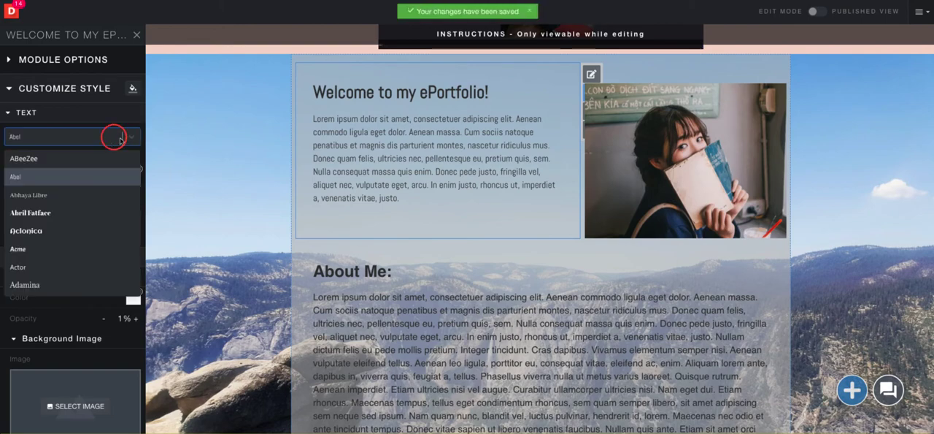
pyautogui.click(113, 138)
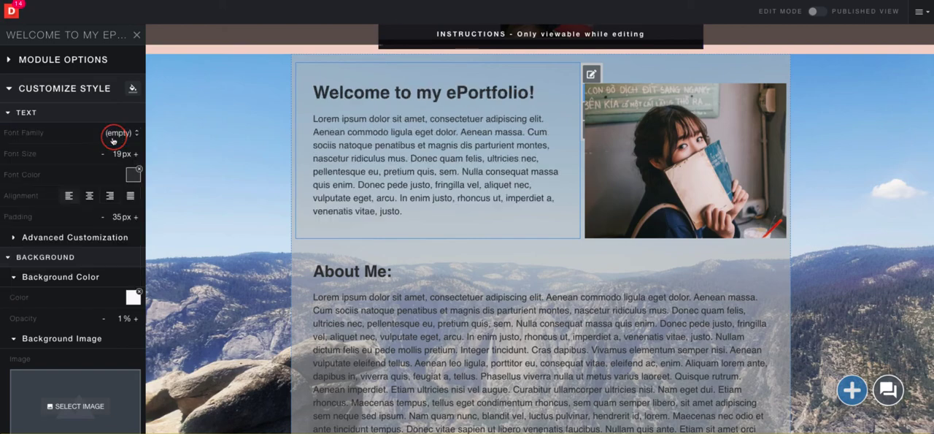
# Set the welcome text module's font family to Antic Slab and its font size to 18 px
pyautogui.click(113, 139)
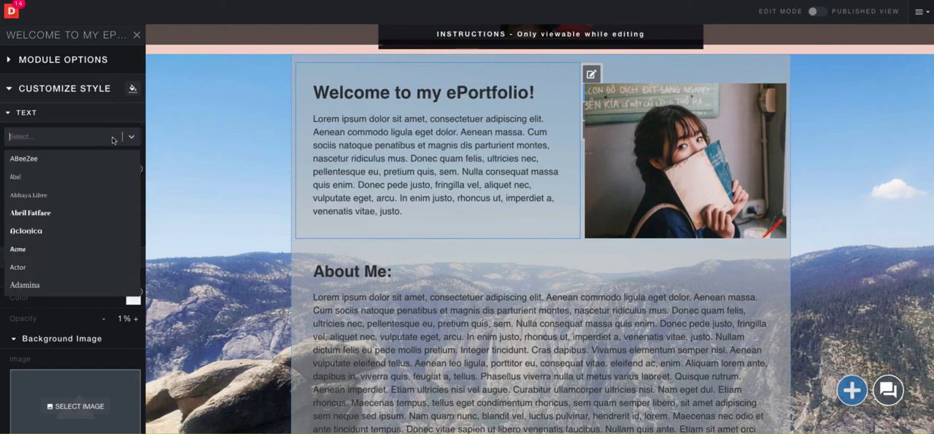
pyautogui.scroll(-10, 102, 189)
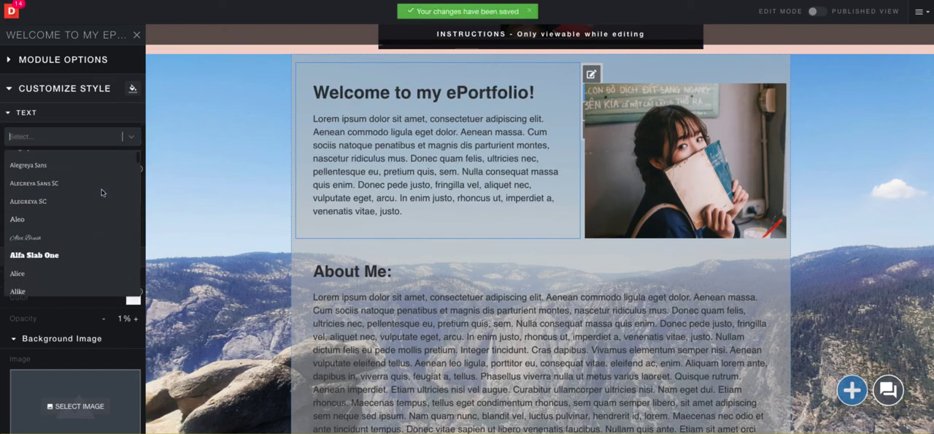
pyautogui.scroll(-6, 102, 189)
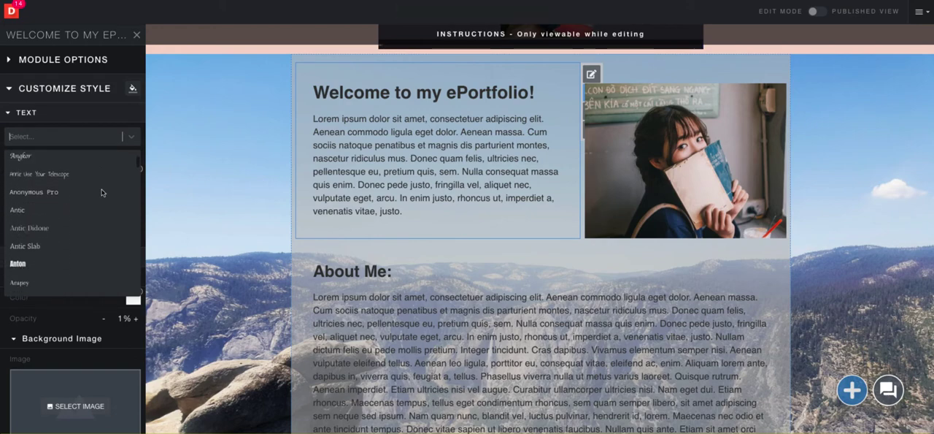
pyautogui.click(67, 247)
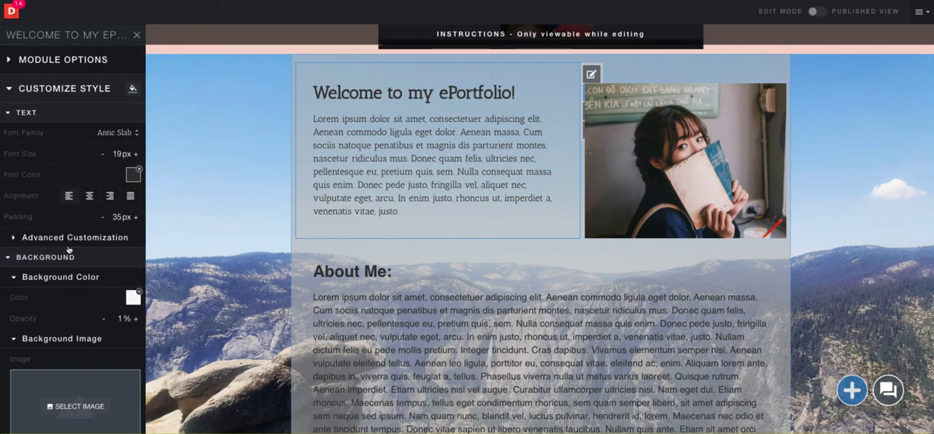
pyautogui.click(103, 154)
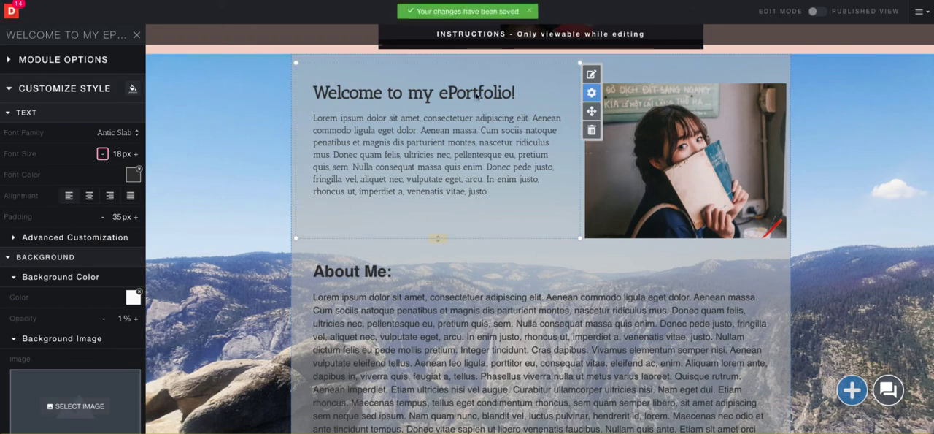
# Change the welcome text module's font color to dark blue
pyautogui.scroll(-1, 115, 194)
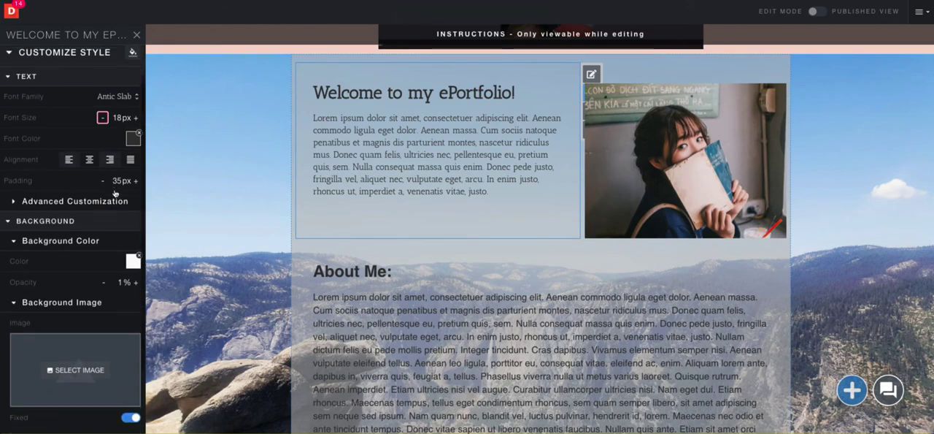
pyautogui.click(133, 135)
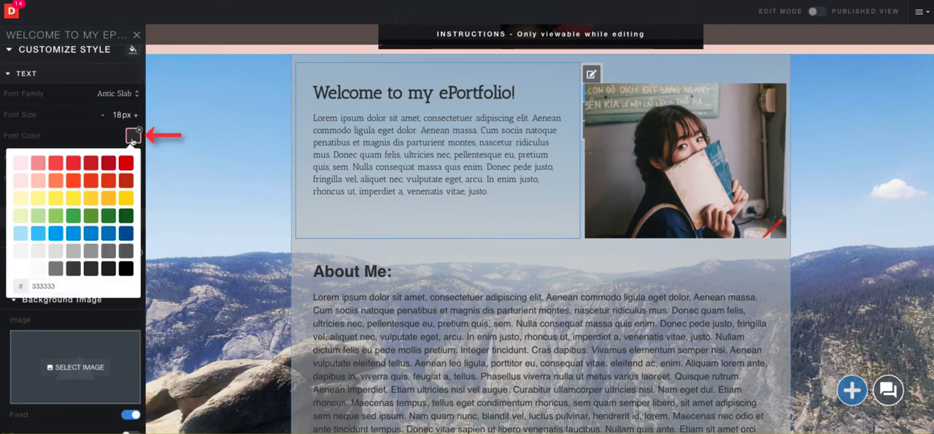
pyautogui.click(109, 235)
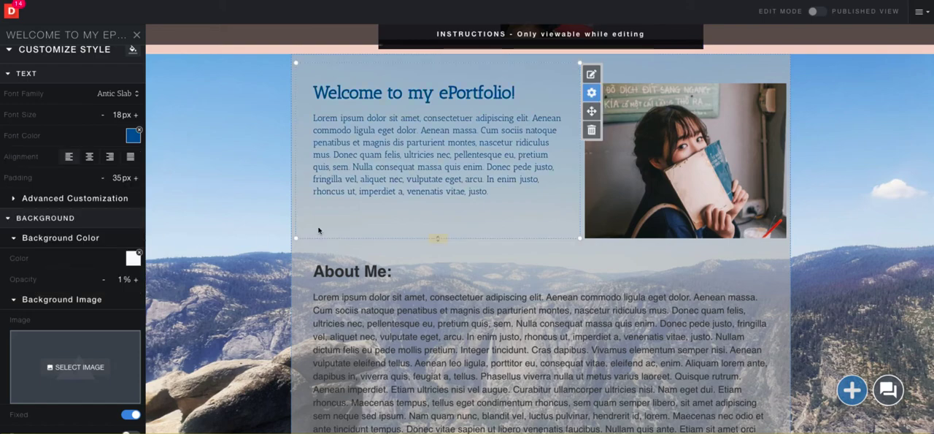
# Change the welcome text module's font color to dark gray
pyautogui.click(133, 135)
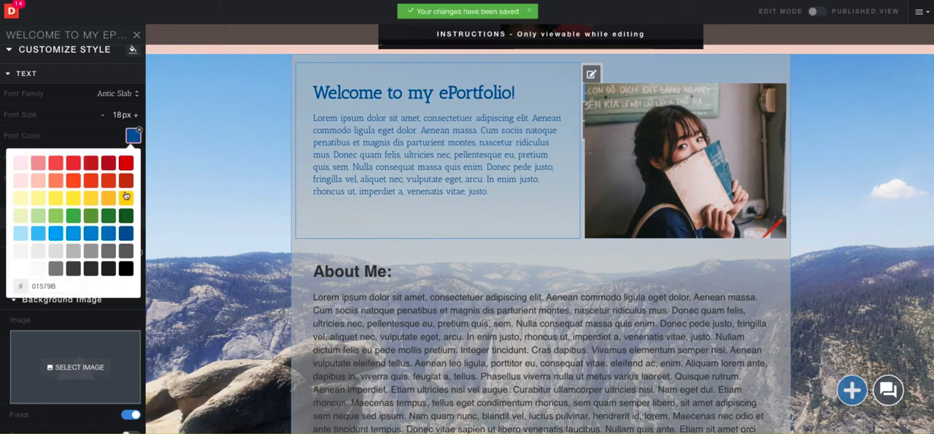
pyautogui.click(73, 268)
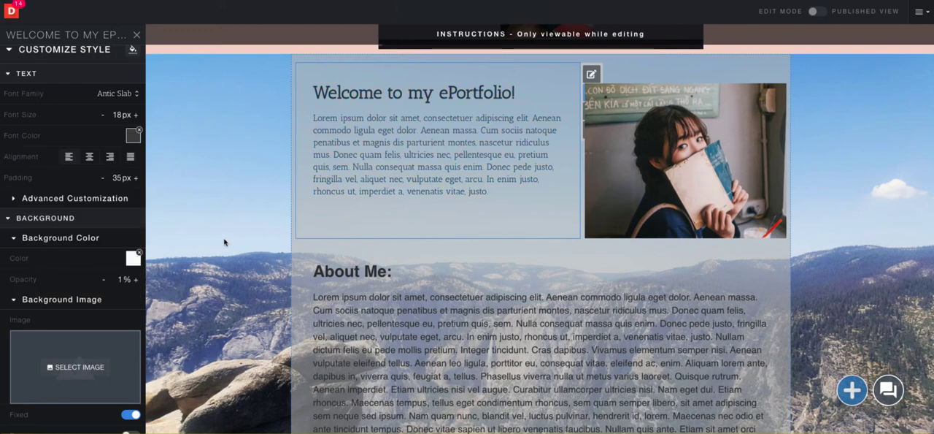
# Try center and right alignment on the welcome text, then return it to left alignment
pyautogui.click(89, 156)
pyautogui.click(110, 157)
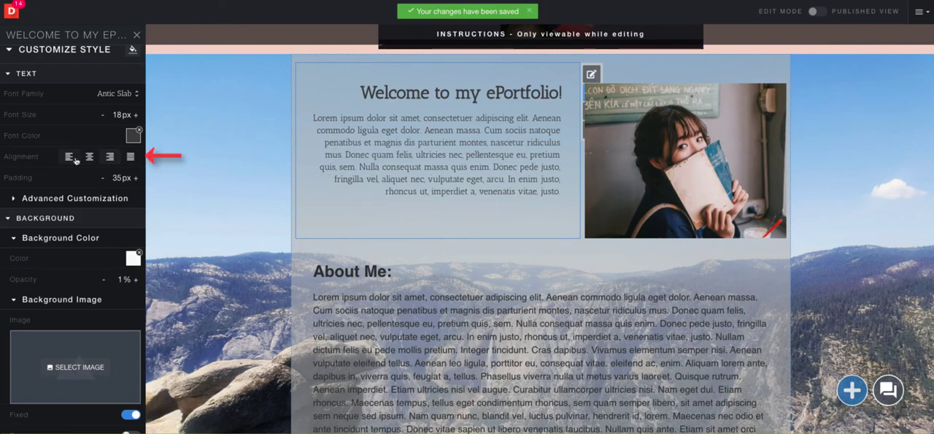
pyautogui.click(69, 157)
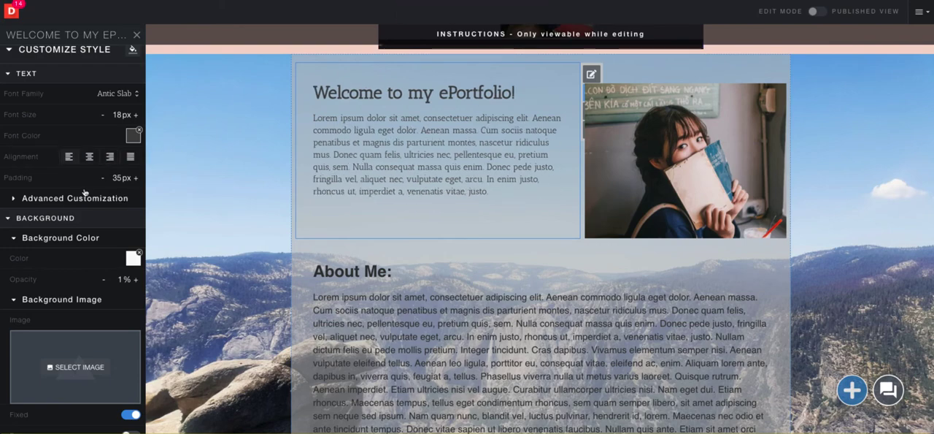
# Try adjusting the welcome text module's padding and leave it at 35 px
pyautogui.scroll(-2, 88, 195)
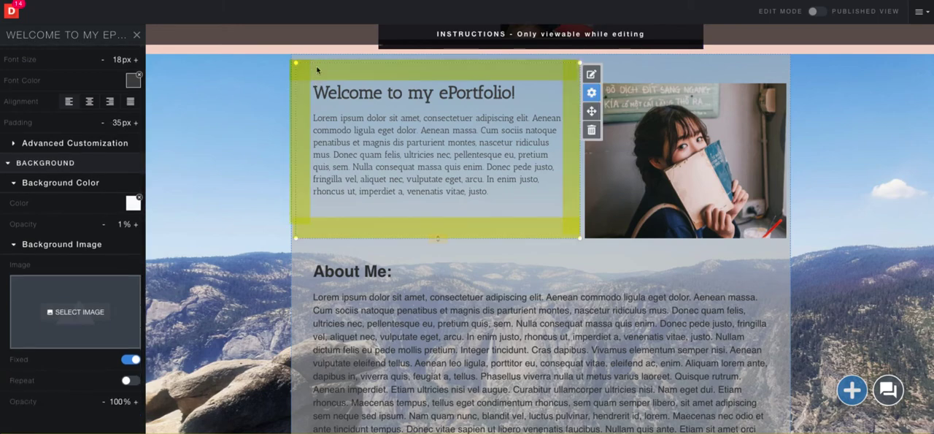
pyautogui.click(118, 122)
pyautogui.moveTo(77, 145)
pyautogui.mouseDown()
pyautogui.moveTo(50, 147)
pyautogui.moveTo(70, 146)
pyautogui.mouseUp()
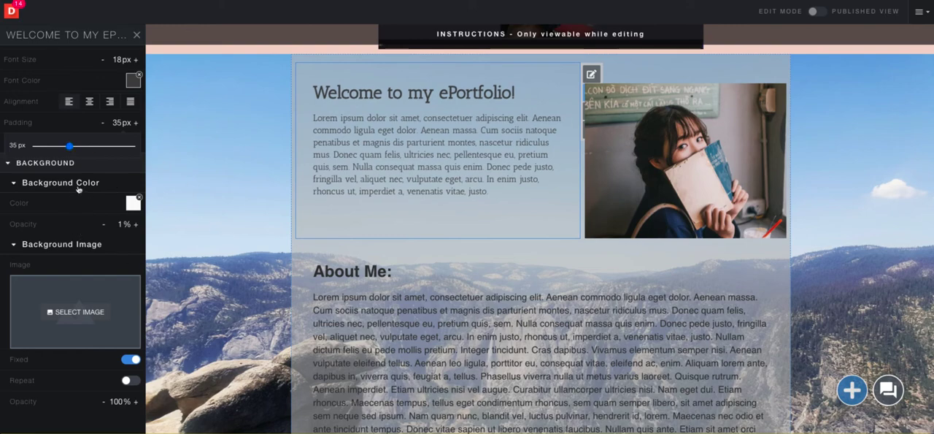
# Try a dark blue #01579B background color at 100% opacity on the welcome text module
pyautogui.scroll(-1, 79, 188)
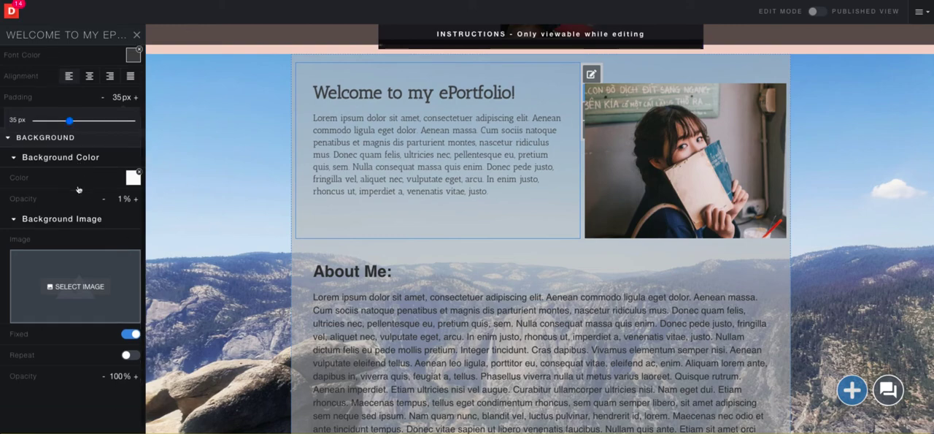
pyautogui.click(133, 179)
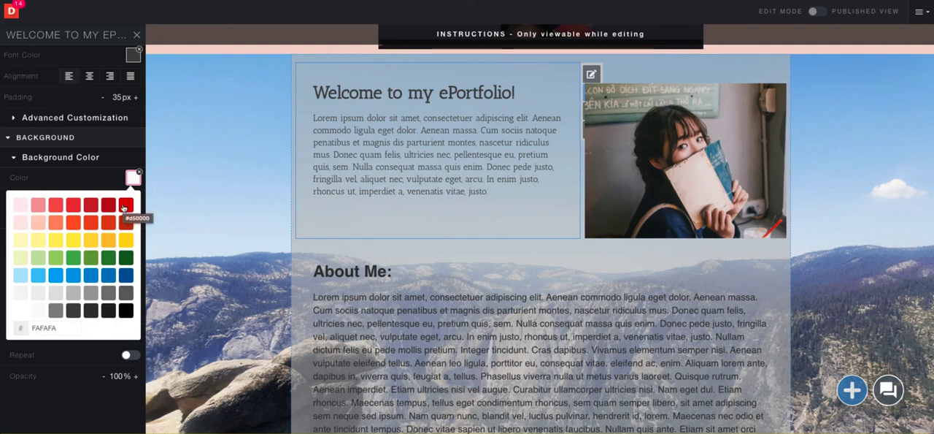
pyautogui.click(124, 277)
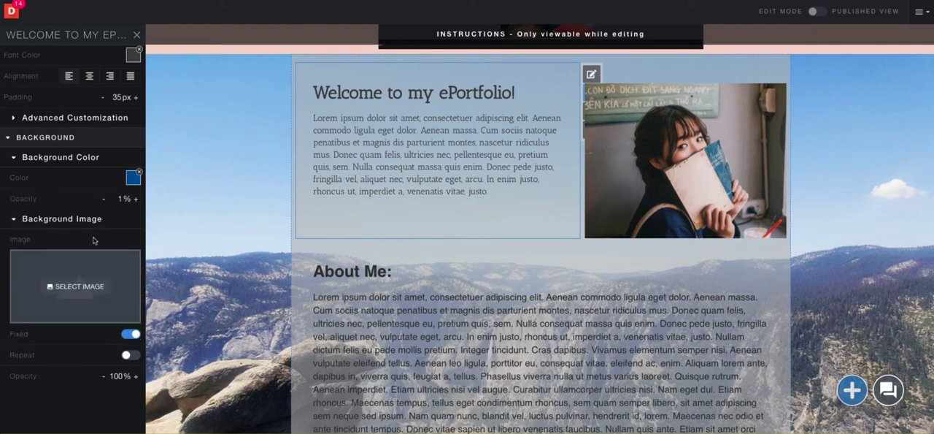
pyautogui.click(119, 198)
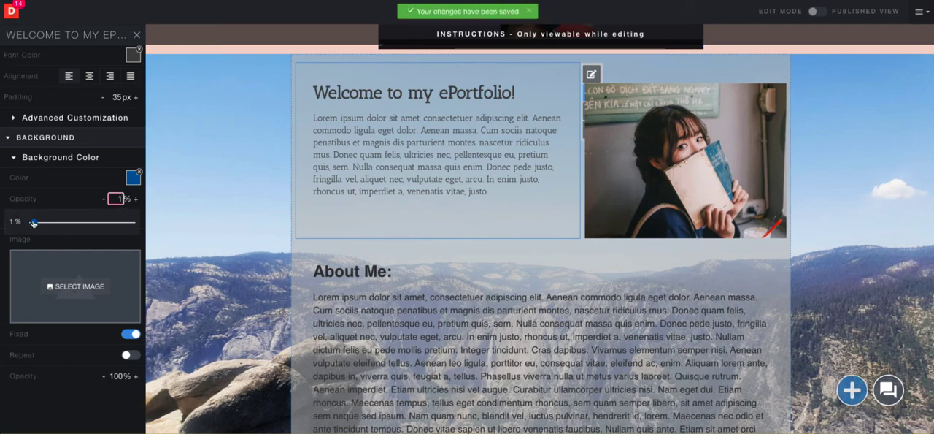
pyautogui.moveTo(33, 222); pyautogui.dragTo(139, 226)
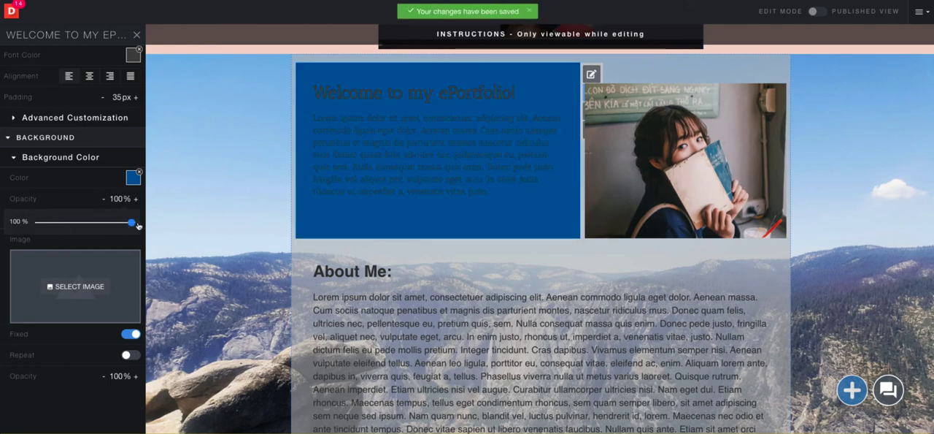
# Set the welcome text module's background color opacity to 0% and clear its background color
pyautogui.moveTo(139, 226); pyautogui.dragTo(33, 223)
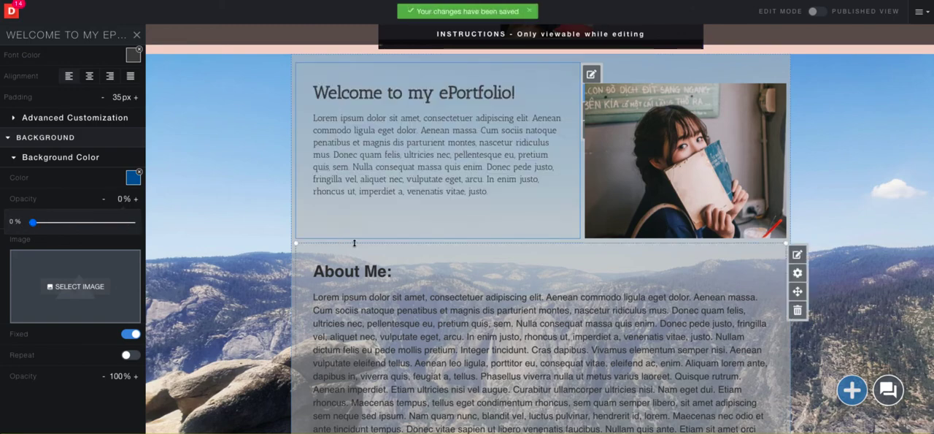
pyautogui.click(139, 172)
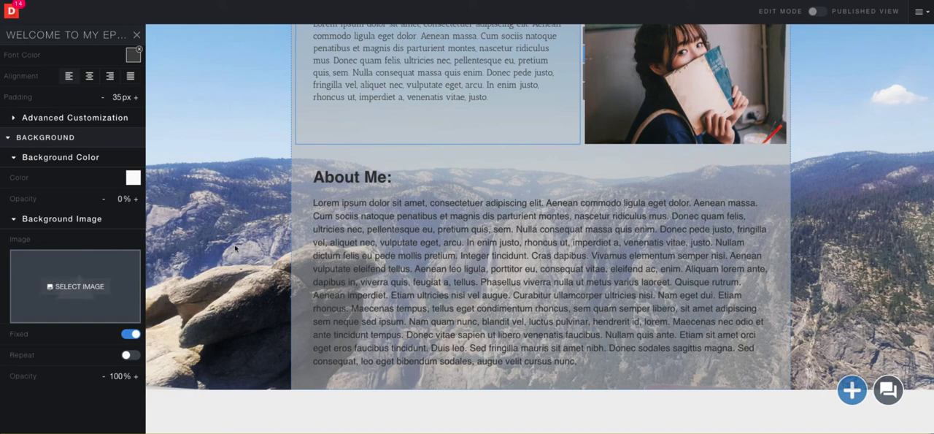
# Open the settings for applying the welcome text module's style to existing text modules
pyautogui.scroll(3, 236, 249)
pyautogui.moveTo(492, 321)
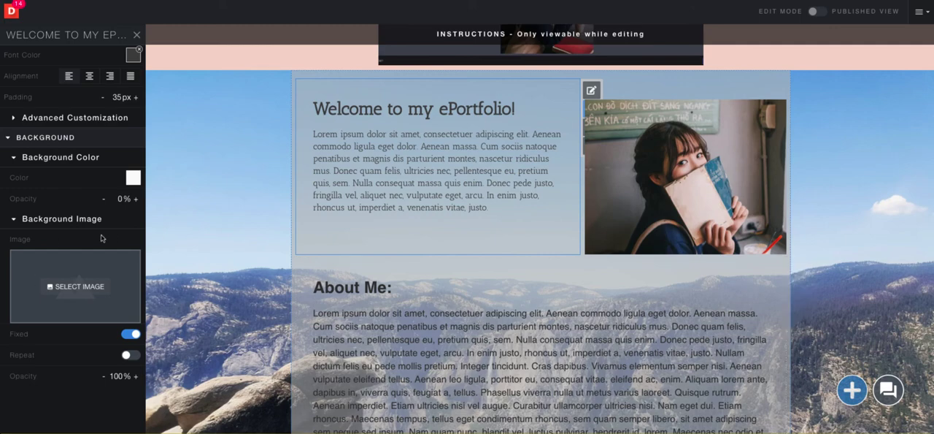
pyautogui.scroll(5, 101, 238)
pyautogui.moveTo(360, 339)
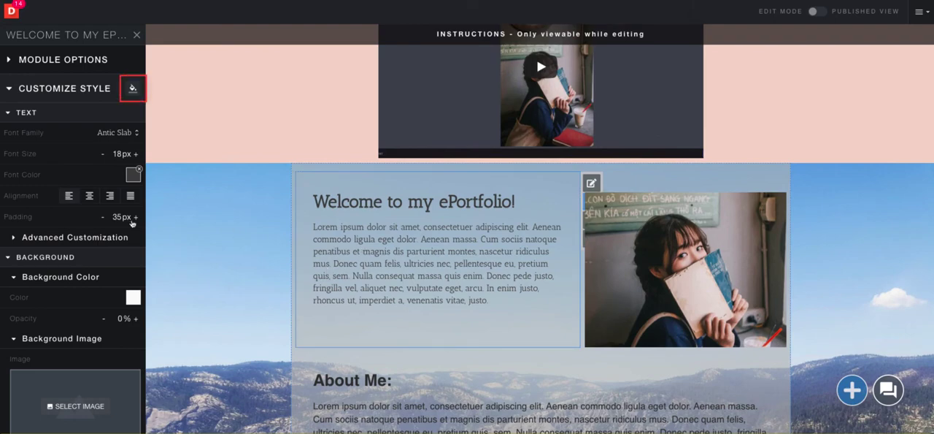
pyautogui.scroll(-1, 279, 229)
pyautogui.scroll(-2, 278, 230)
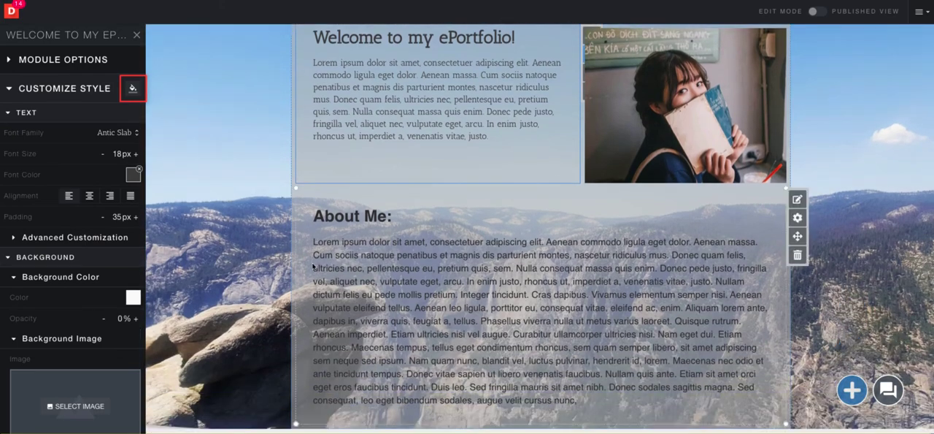
pyautogui.click(133, 89)
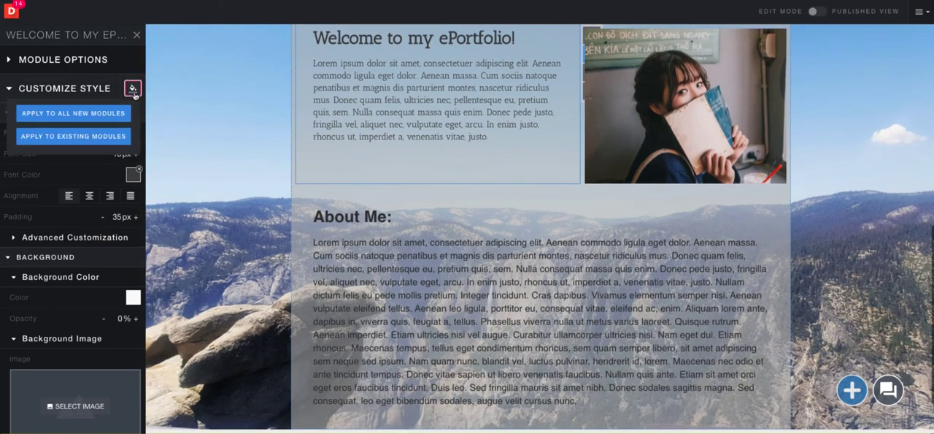
pyautogui.click(119, 142)
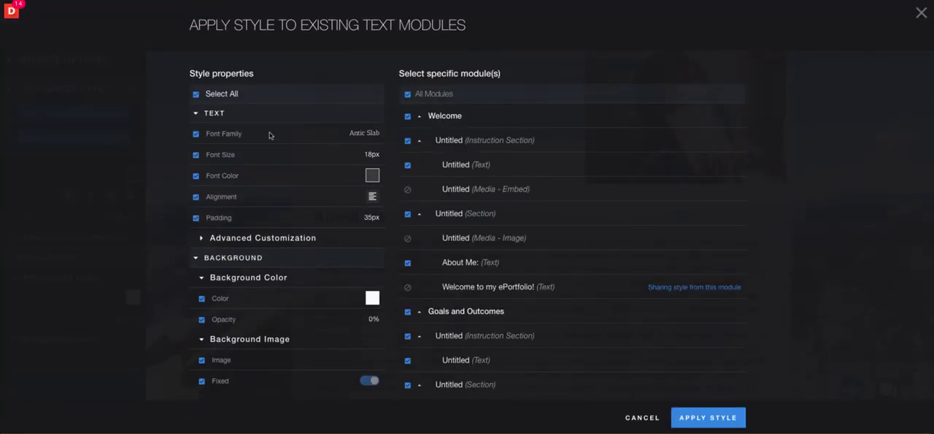
# Exclude the Goals and Outcomes page from the selected modules and apply the text style to the rest
pyautogui.click(197, 176)
pyautogui.scroll(-2, 476, 194)
pyautogui.scroll(-2, 475, 193)
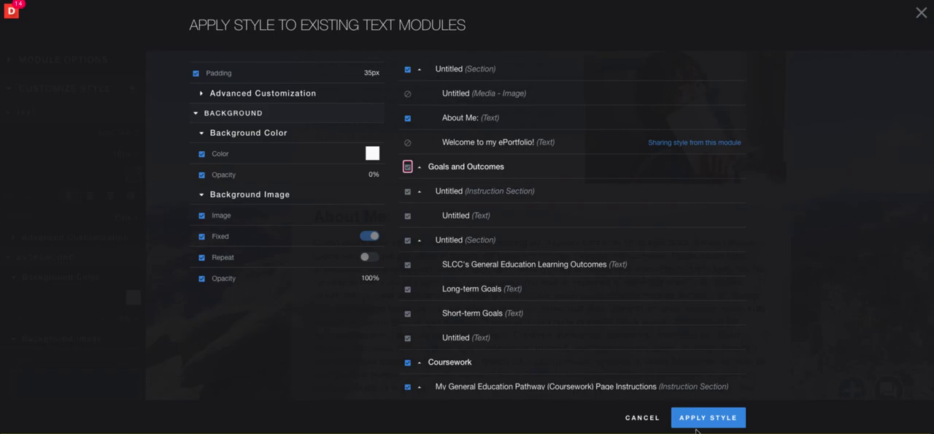
pyautogui.click(722, 417)
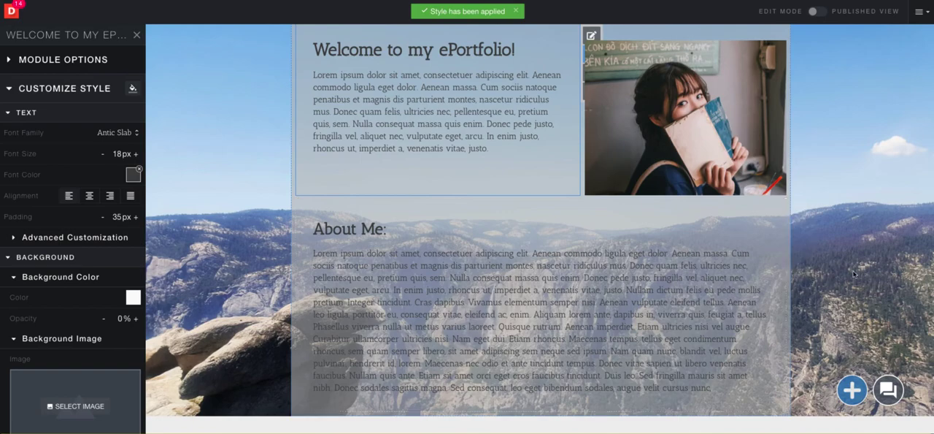
# Open the Learning Outside of Class page and check the text style of its modules
pyautogui.scroll(4, 759, 284)
pyautogui.scroll(4, 853, 274)
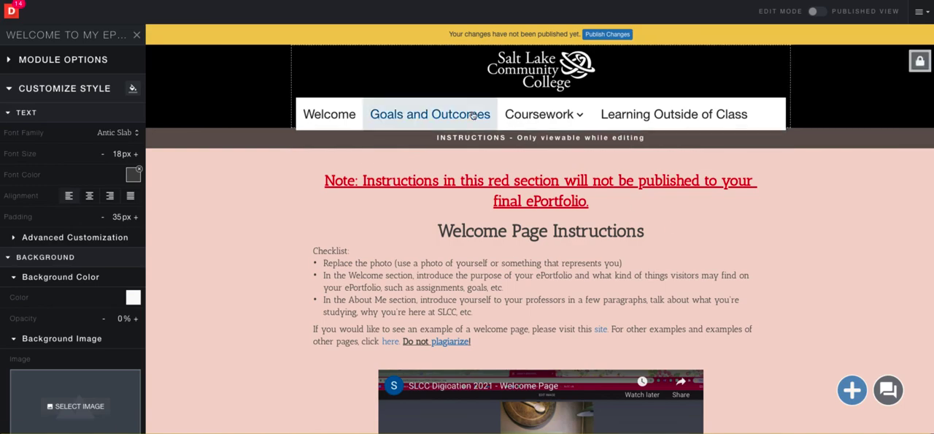
pyautogui.click(556, 124)
pyautogui.click(537, 114)
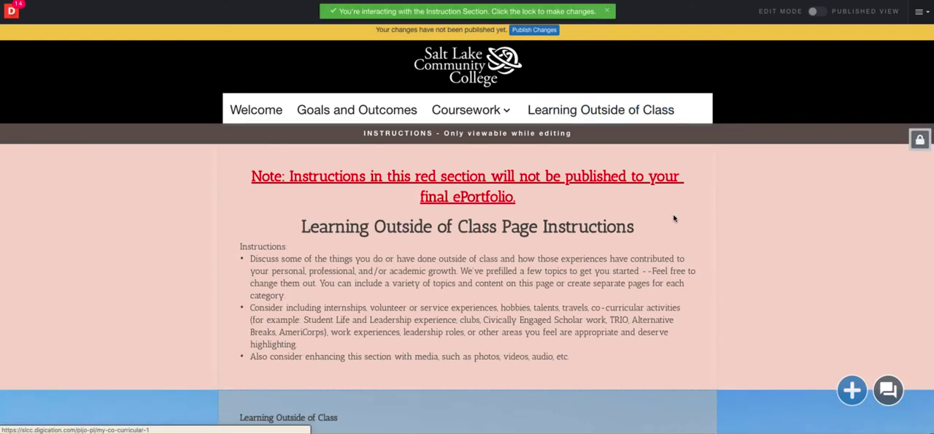
pyautogui.scroll(-5, 674, 215)
pyautogui.scroll(-1, 674, 217)
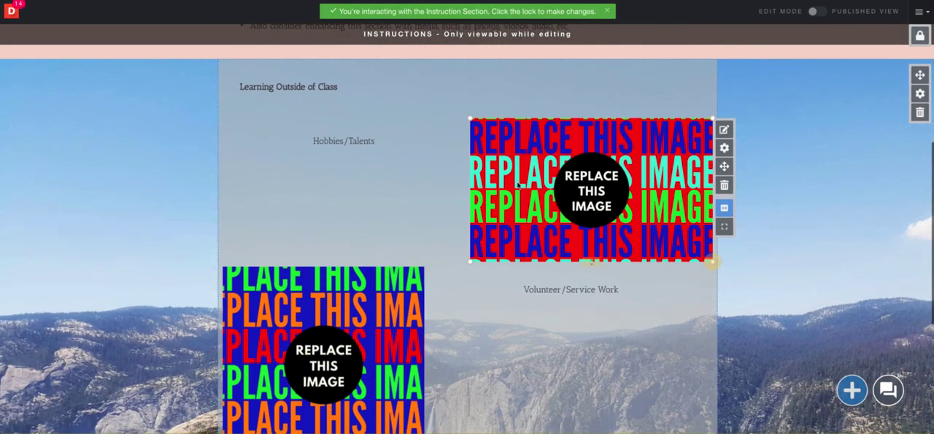
# Format the "Learning Outside of Class" title as a heading and enlarge its module's height to fit the text
pyautogui.click(313, 88)
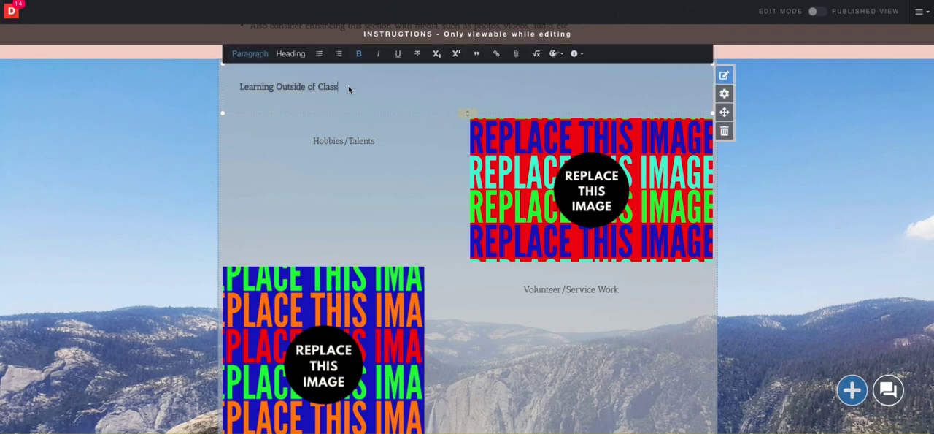
pyautogui.moveTo(348, 88); pyautogui.dragTo(241, 87)
pyautogui.click(290, 53)
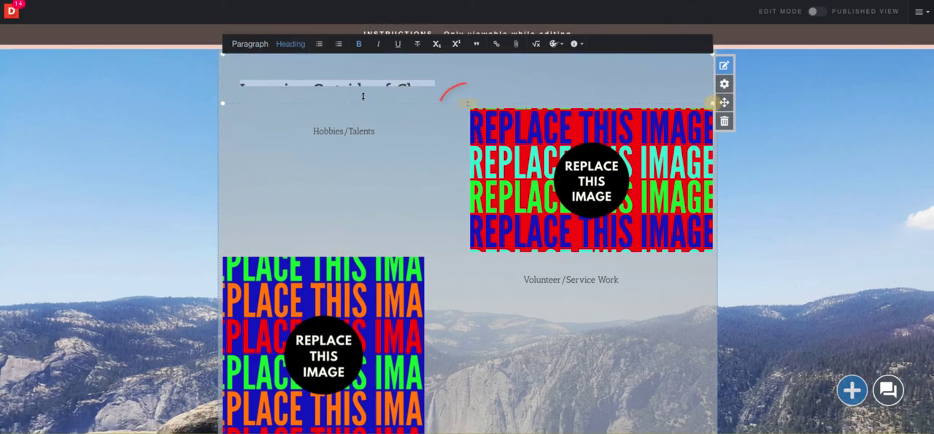
pyautogui.click(471, 106)
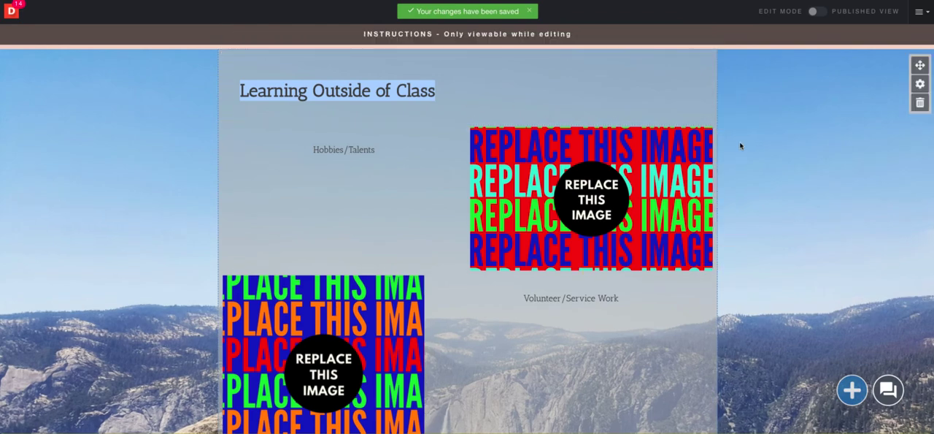
# Open the Goals and Outcomes page and check the text style of its modules
pyautogui.scroll(5, 460, 191)
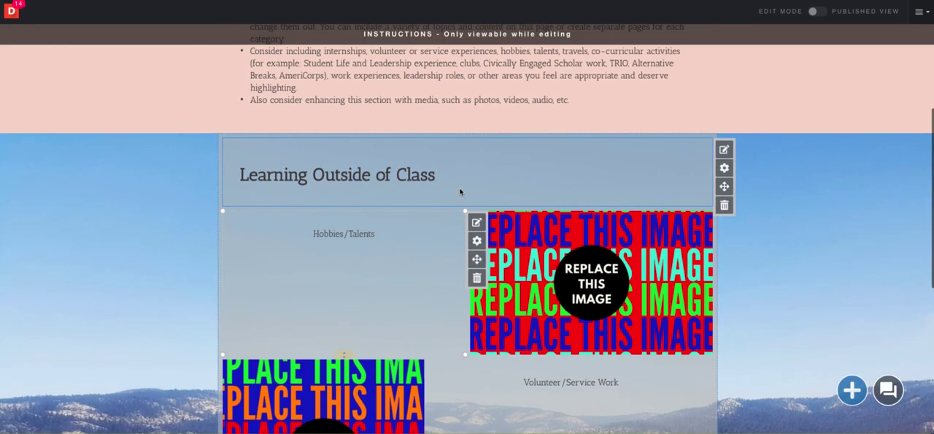
pyautogui.scroll(2, 460, 188)
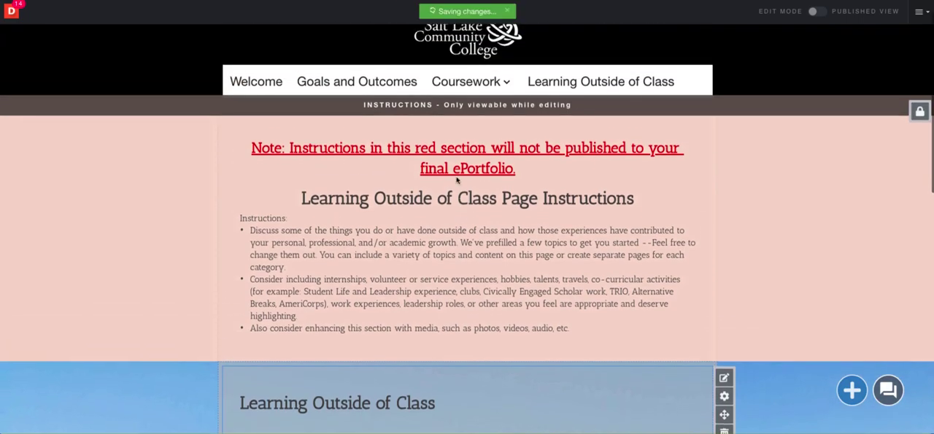
pyautogui.click(375, 93)
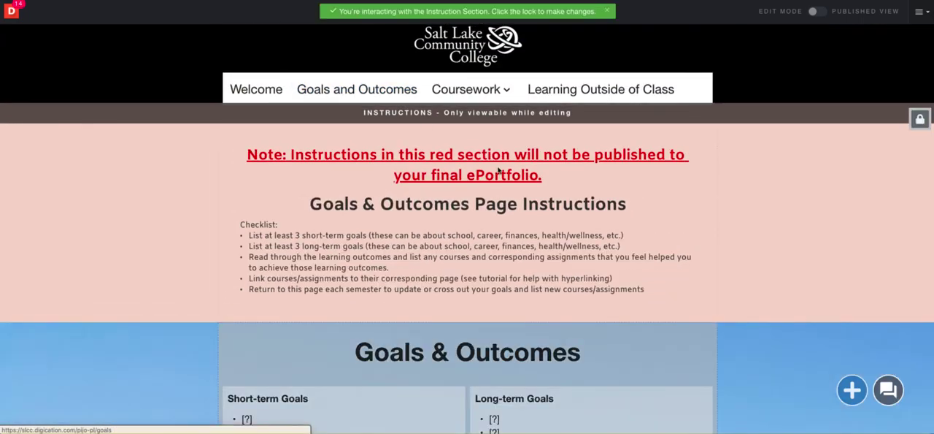
pyautogui.scroll(-10, 681, 255)
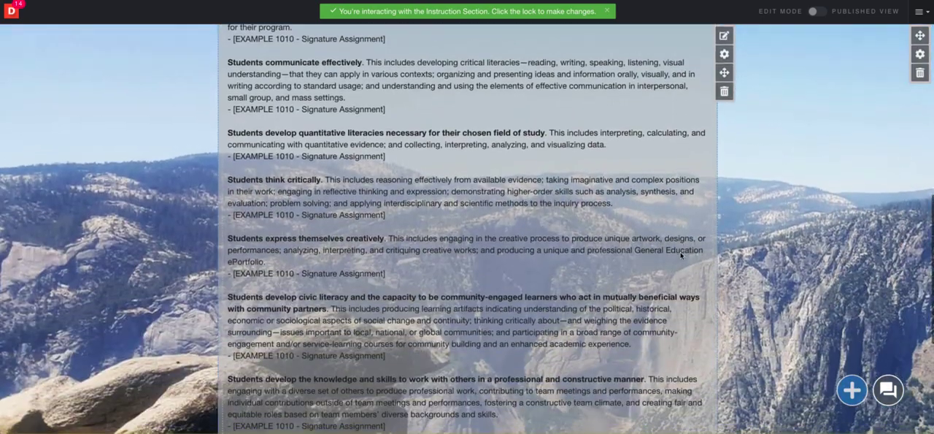
pyautogui.scroll(10, 681, 255)
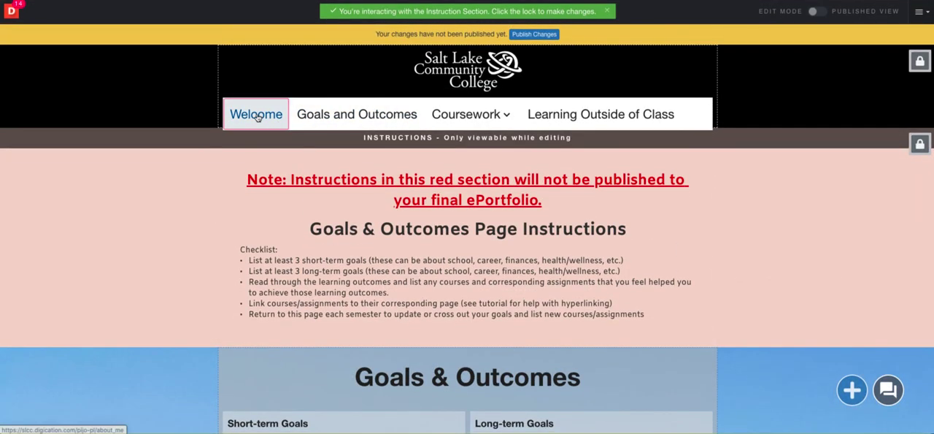
# Return to the Welcome page and open the style settings of the "Welcome to my ePortfolio!" text module
pyautogui.click(257, 116)
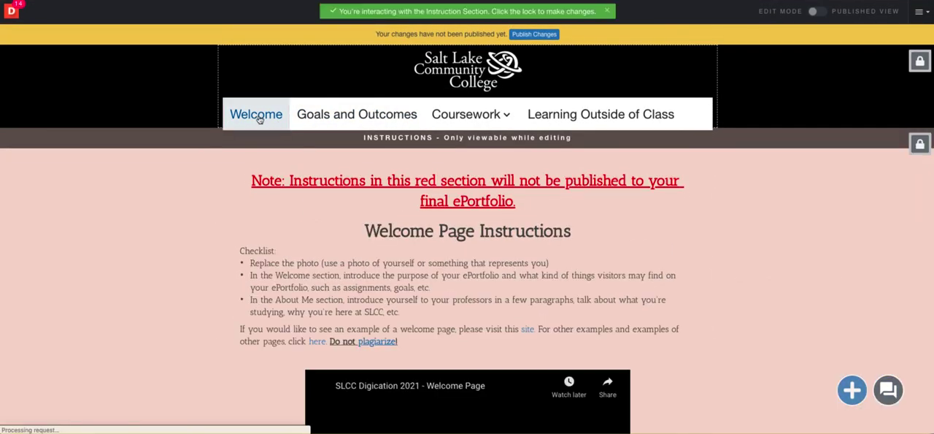
pyautogui.scroll(-1, 699, 248)
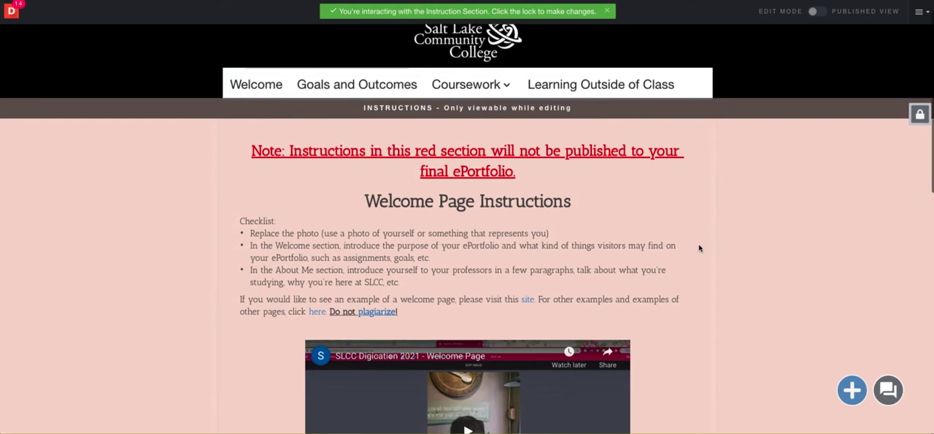
pyautogui.scroll(-3, 699, 248)
pyautogui.scroll(-5, 700, 249)
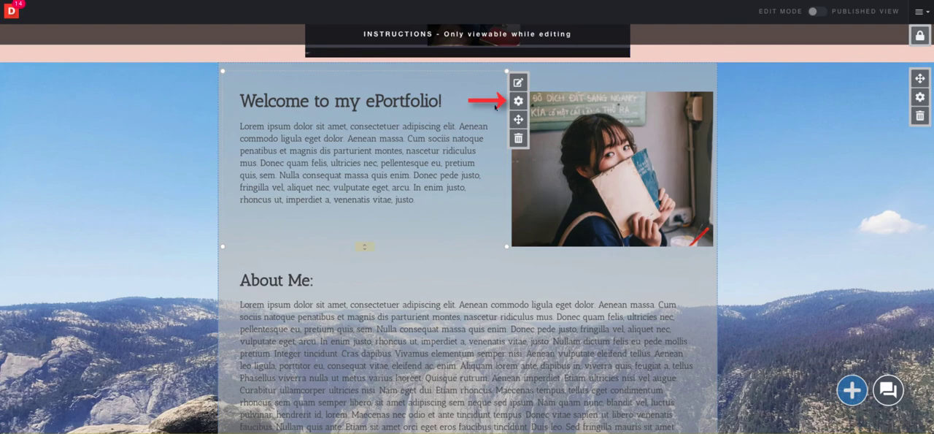
pyautogui.click(519, 101)
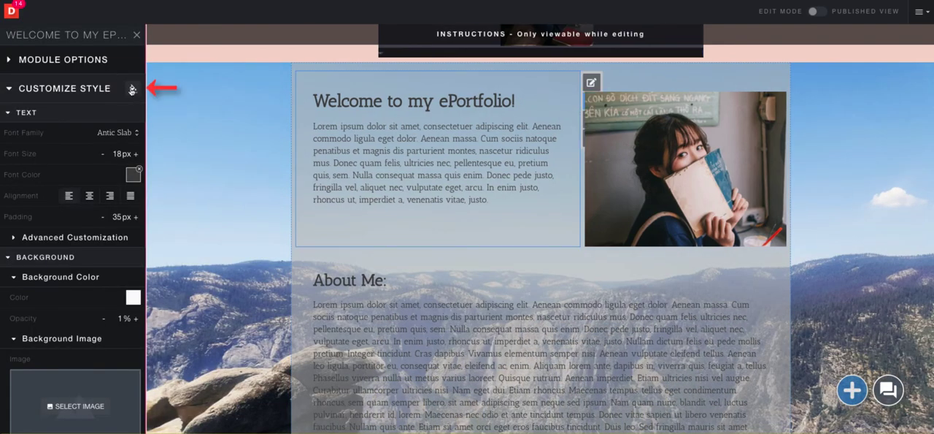
# Apply all style properties of the Welcome text module to all existing text modules in the ePortfolio
pyautogui.click(133, 89)
pyautogui.click(91, 138)
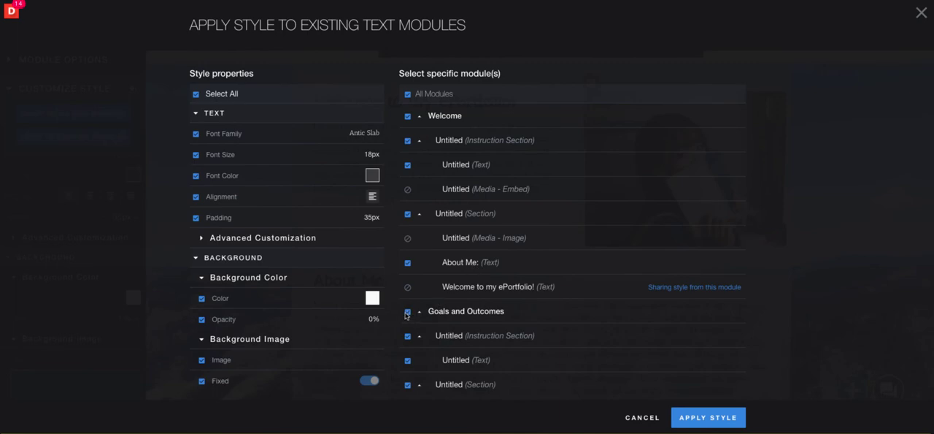
pyautogui.click(690, 417)
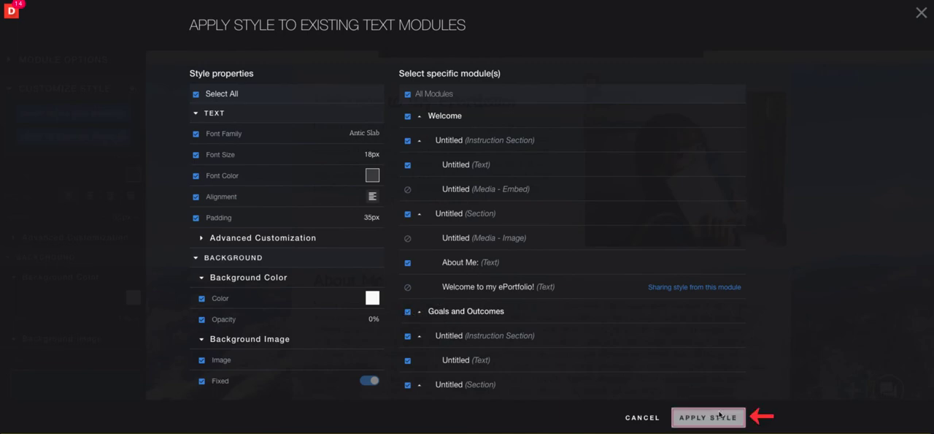
# Go to the Goals and Outcomes page and check the text style of its modules
pyautogui.scroll(10, 395, 133)
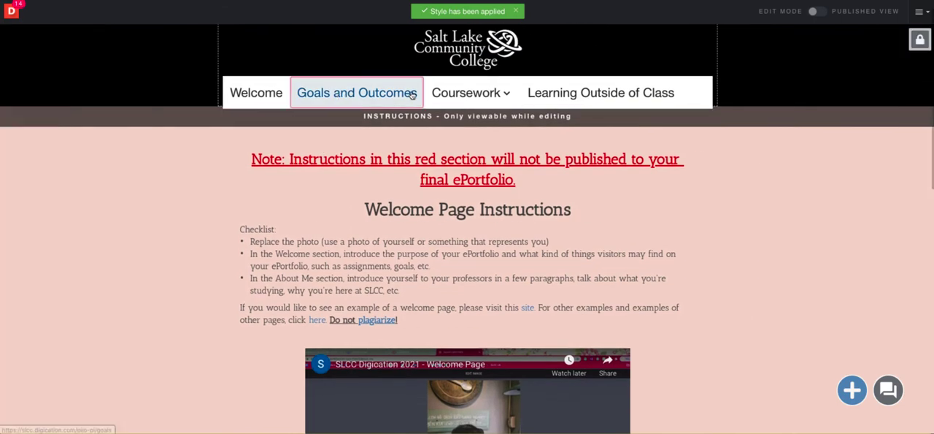
pyautogui.click(412, 93)
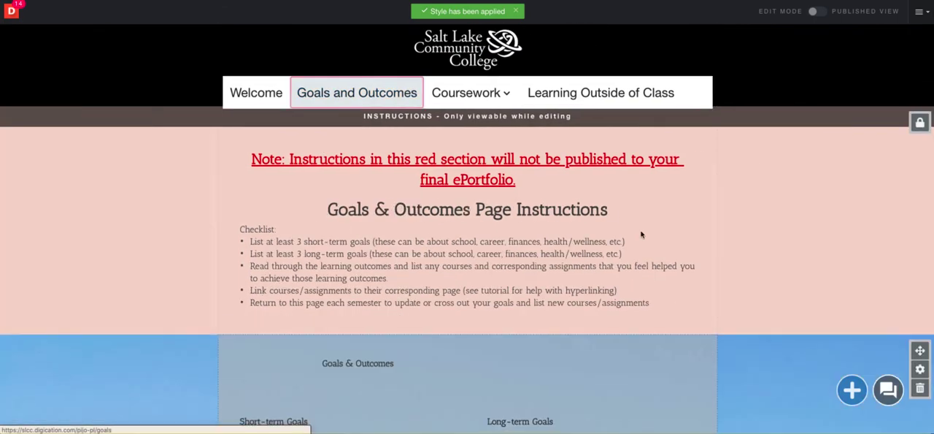
pyautogui.click(645, 233)
pyautogui.scroll(-5, 645, 234)
pyautogui.scroll(3, 644, 234)
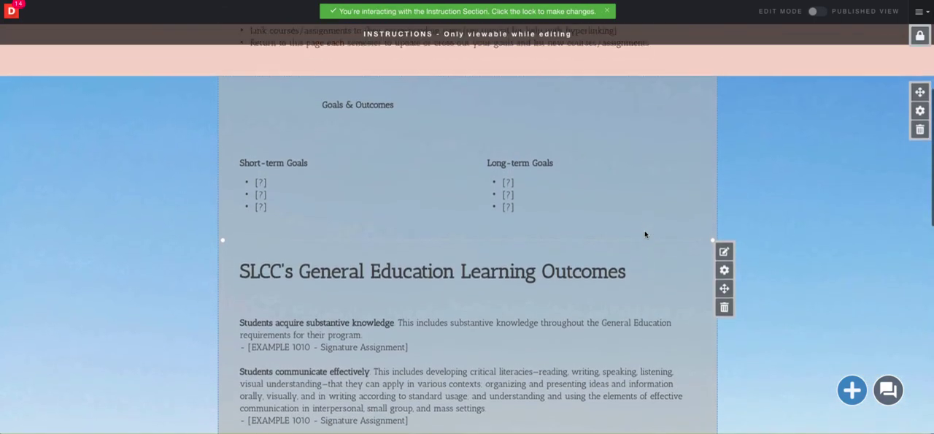
# Format the "Goals & Outcomes" title as a heading and center-align it
pyautogui.tripleClick(342, 149)
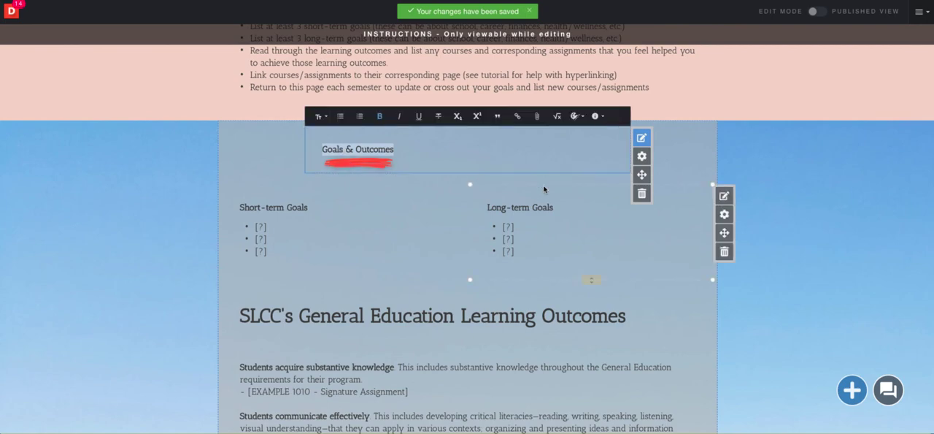
pyautogui.click(321, 116)
pyautogui.click(372, 135)
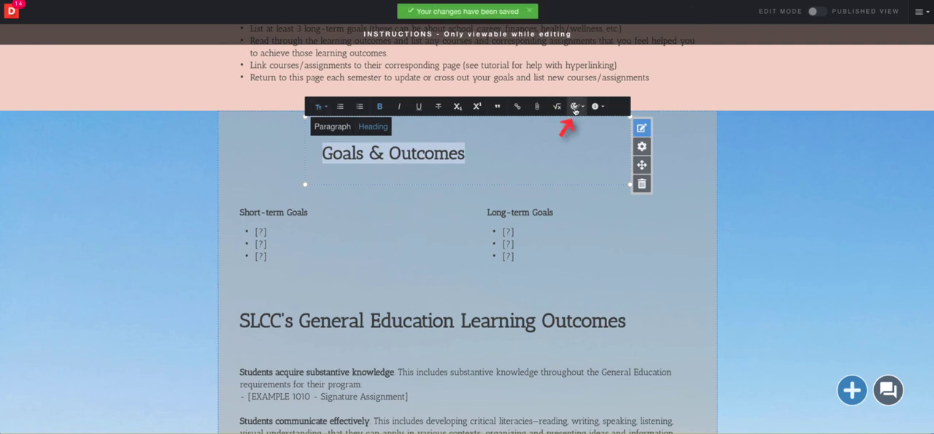
pyautogui.click(576, 107)
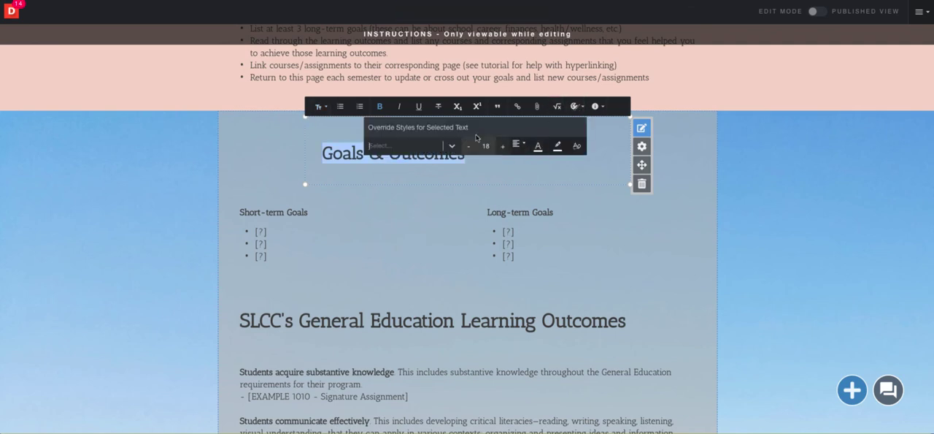
pyautogui.click(519, 145)
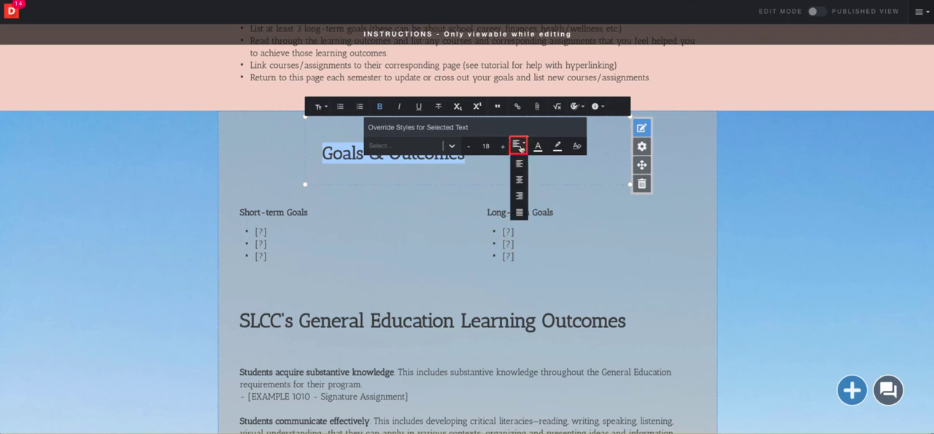
pyautogui.click(521, 180)
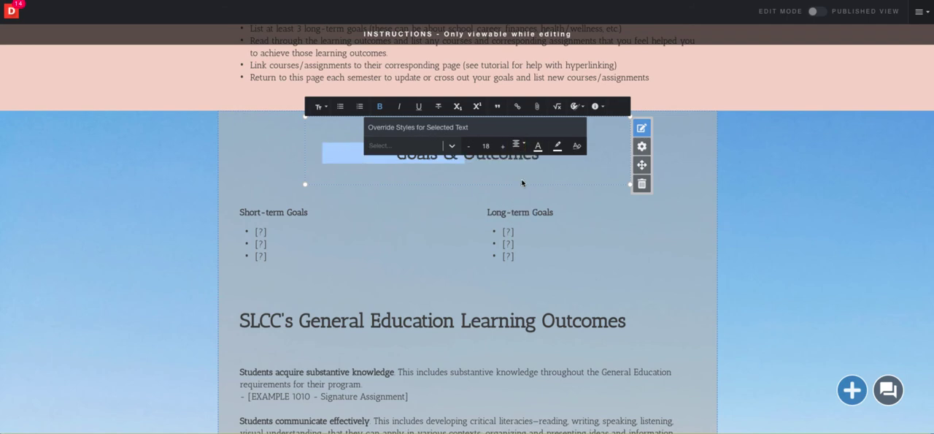
pyautogui.click(789, 188)
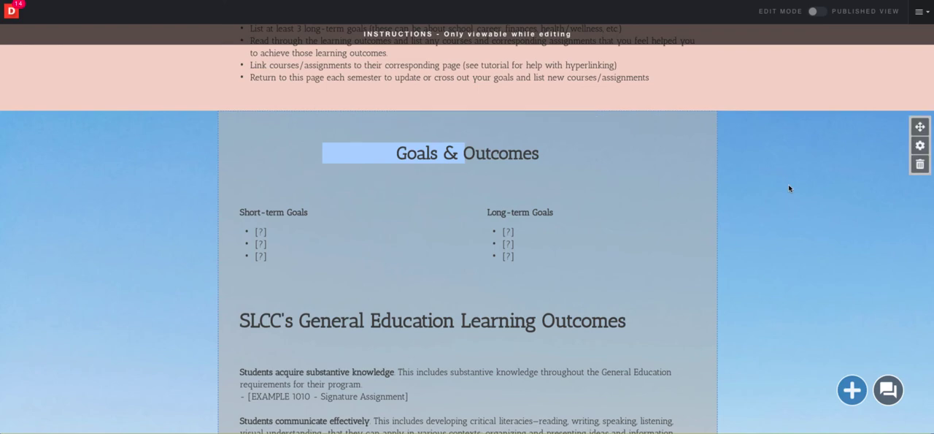
# Return to the Welcome page and review the text style of its Welcome and About Me modules
pyautogui.scroll(4, 571, 166)
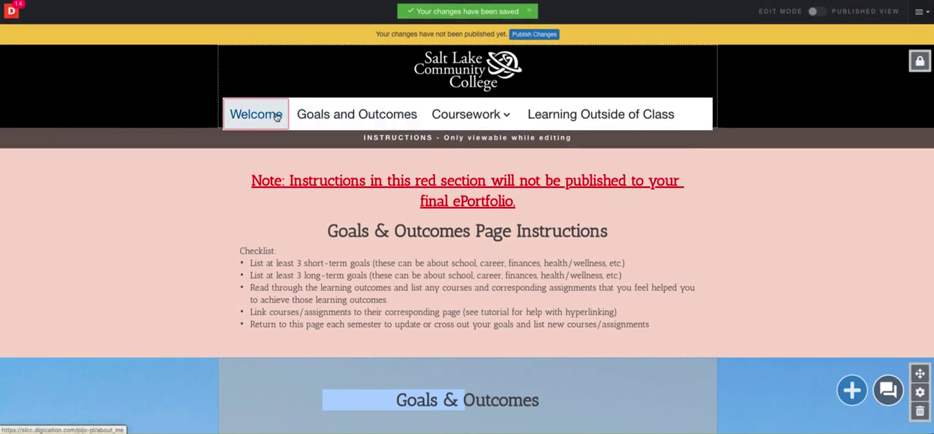
pyautogui.click(277, 117)
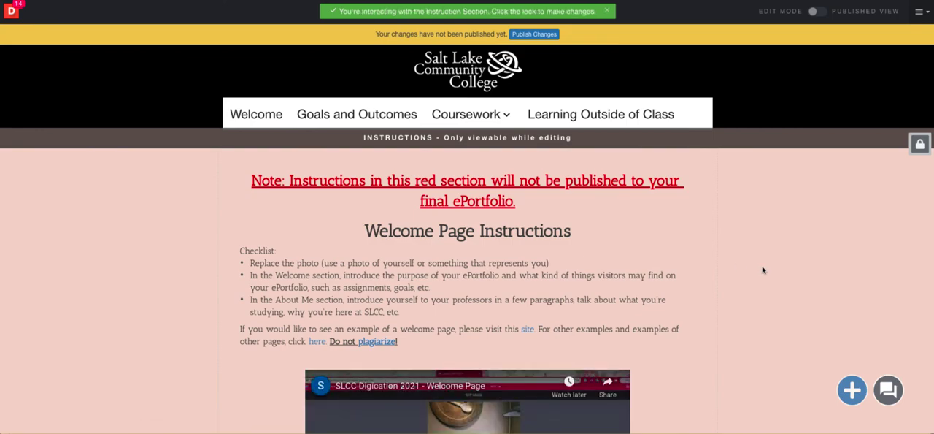
pyautogui.scroll(-5, 763, 270)
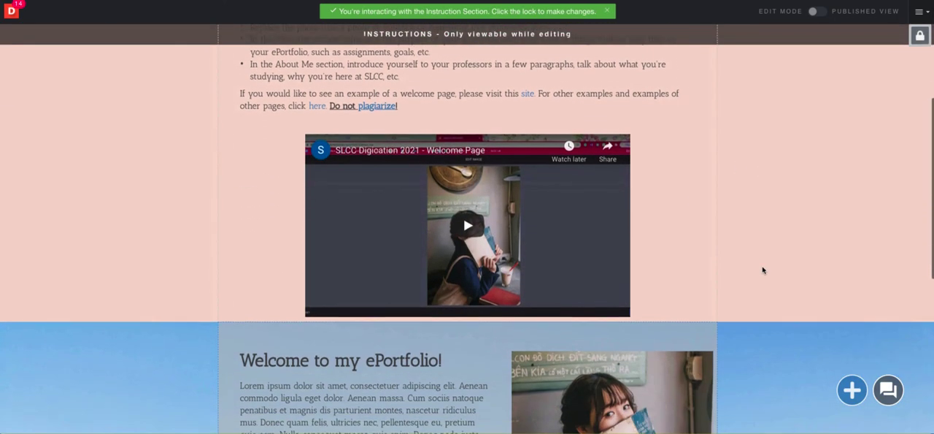
pyautogui.scroll(-5, 763, 270)
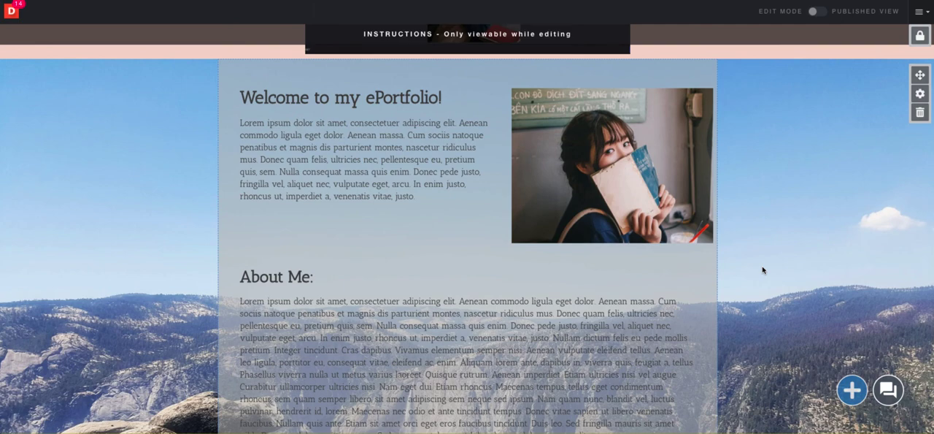
pyautogui.scroll(-1, 763, 271)
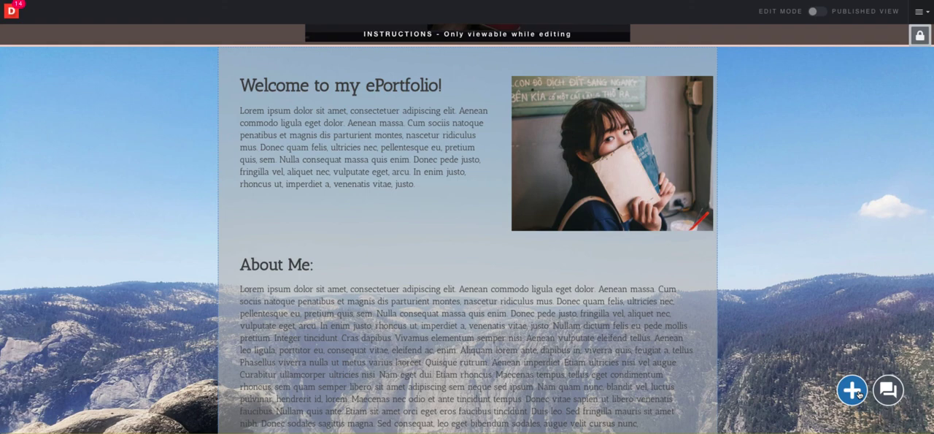
# Add a rich text module to the Welcome page and enter the sample text ";k'l';" followed by a second line
pyautogui.click(859, 392)
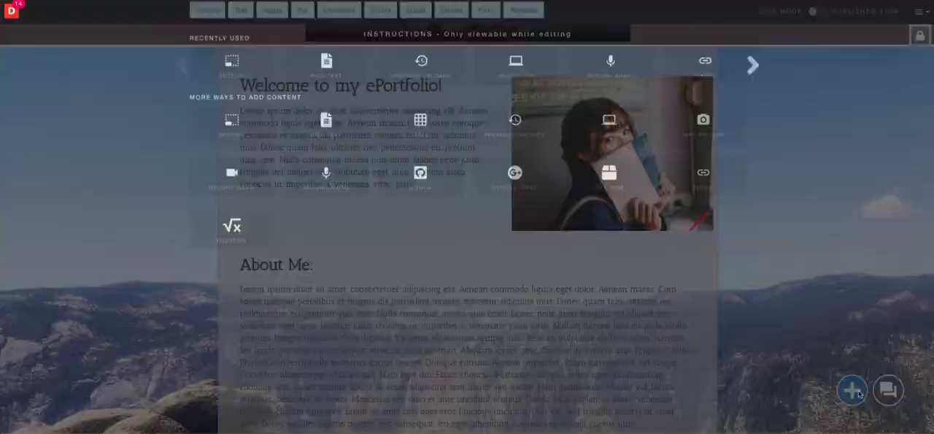
pyautogui.click(298, 350)
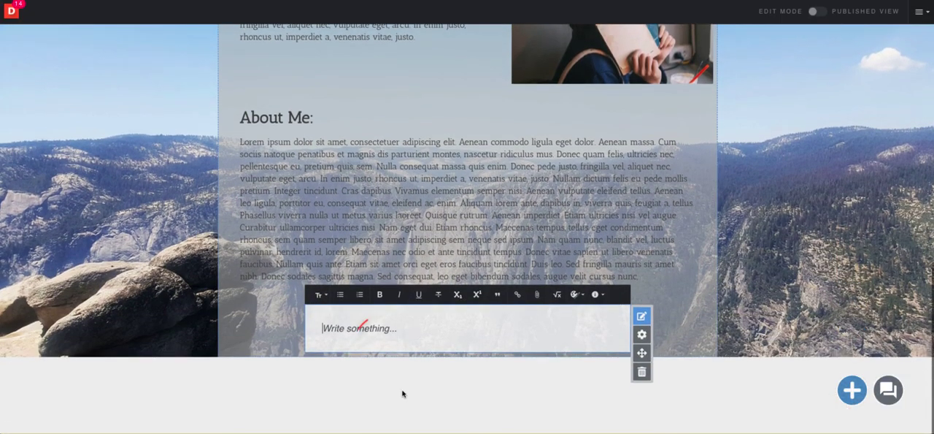
pyautogui.write(";k'l';")
pyautogui.press('Return')
pyautogui.write("'.")
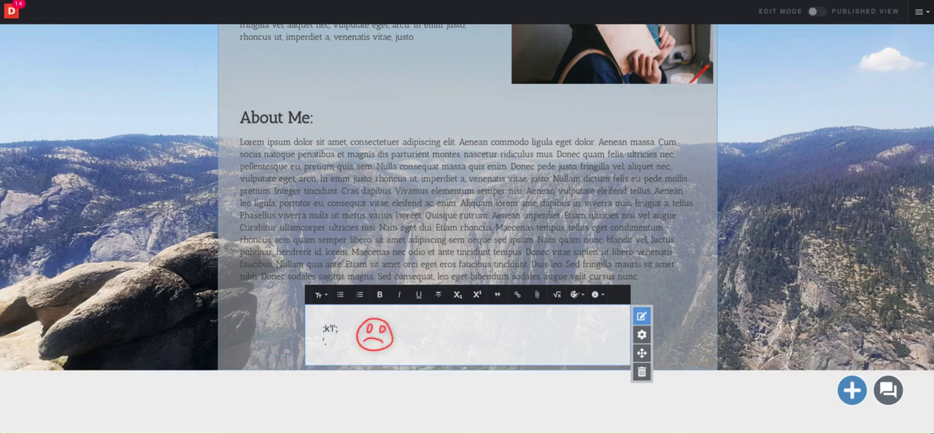
# Delete the sample text module below the About Me module, confirming with "delete"
pyautogui.click(642, 371)
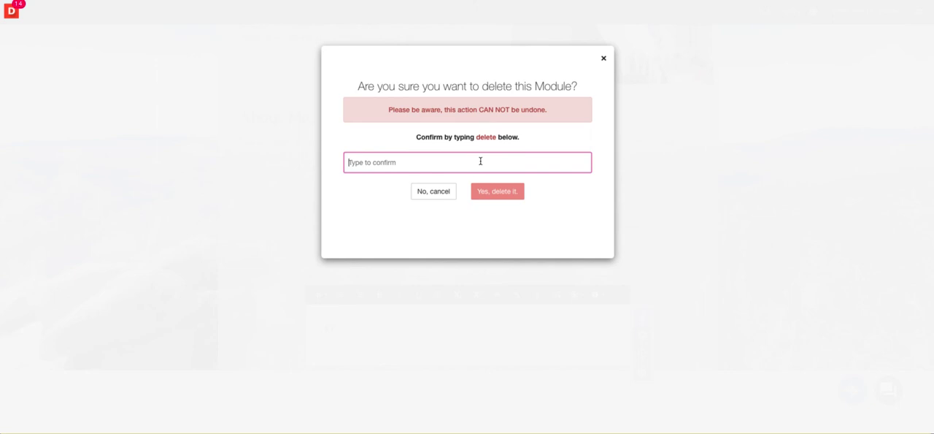
pyautogui.write('delete')
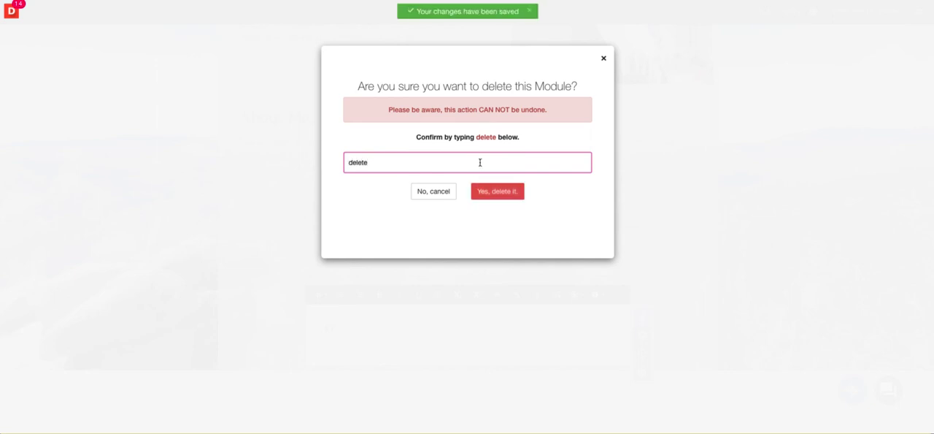
pyautogui.click(499, 193)
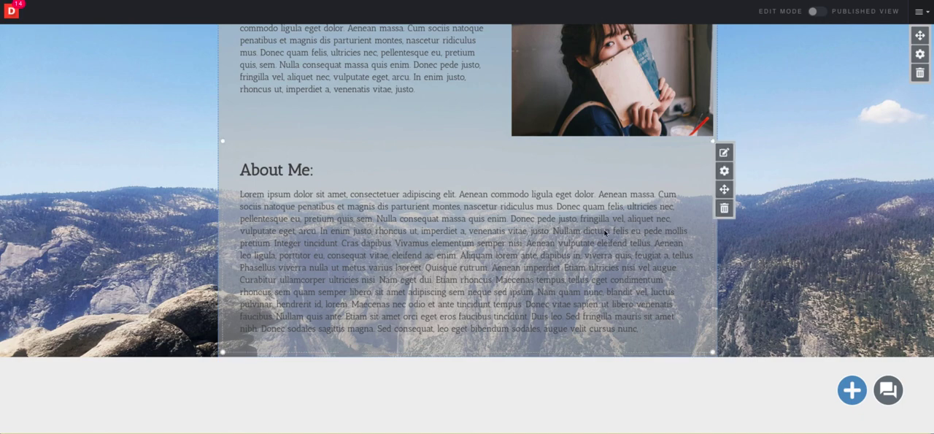
# Apply all style properties of the "Welcome to my ePortfolio!" text module to all new text modules
pyautogui.scroll(3, 586, 219)
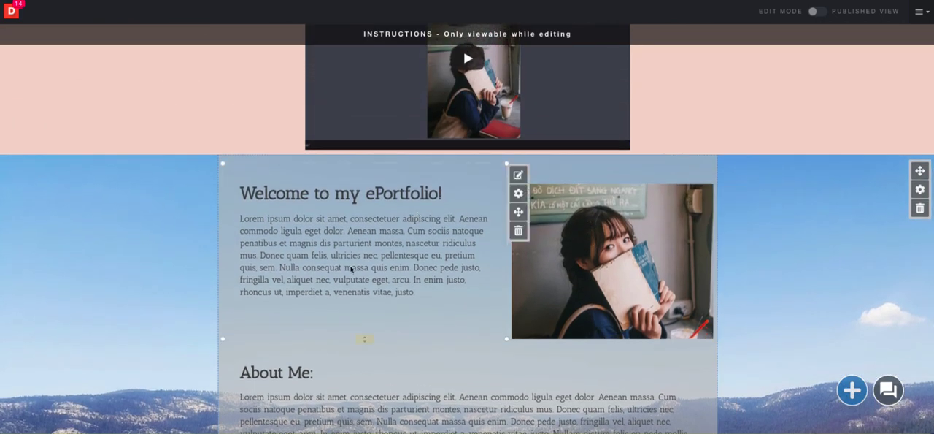
pyautogui.click(518, 193)
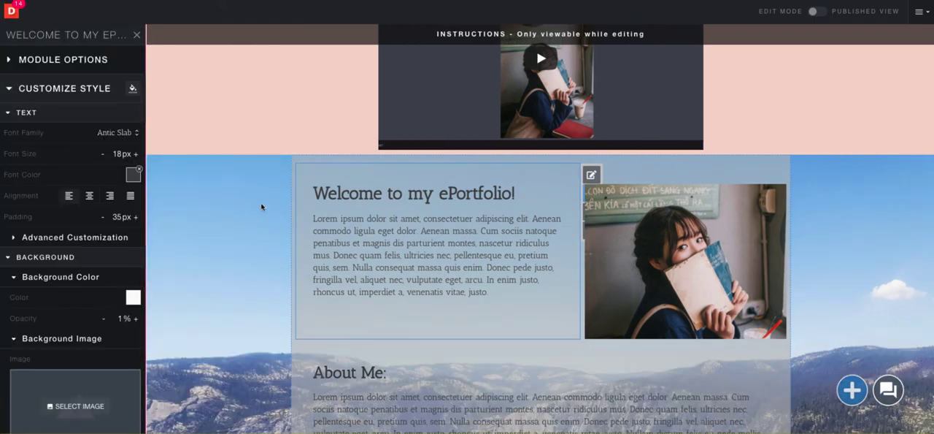
pyautogui.click(132, 89)
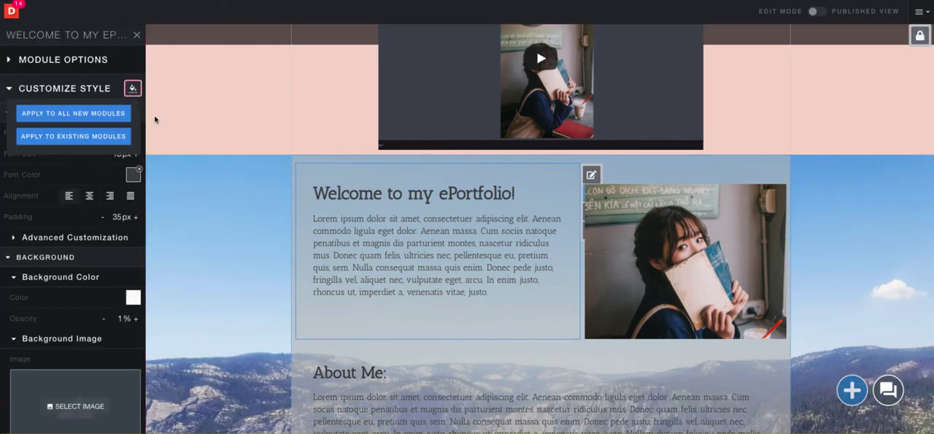
pyautogui.click(82, 119)
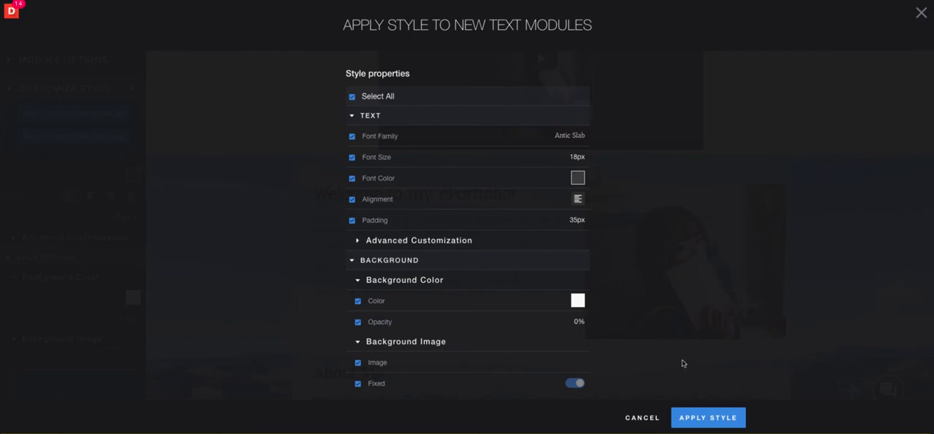
pyautogui.click(725, 416)
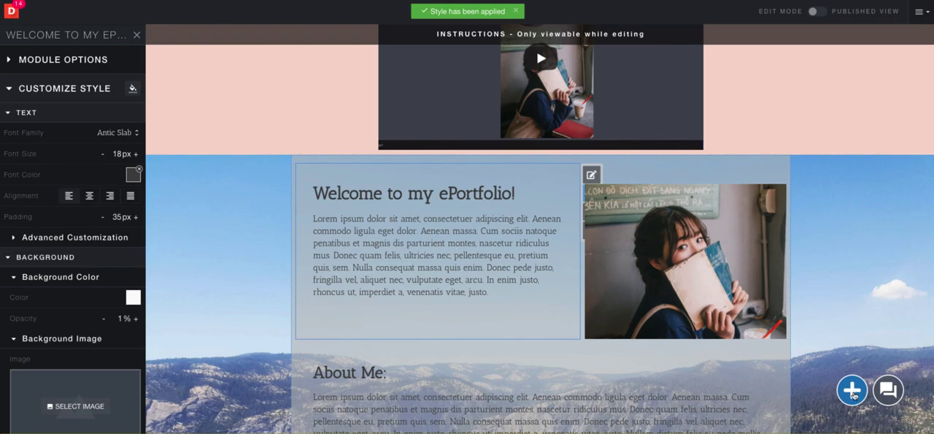
# Test the new module style with a rich text module reading "gsergtrkwp" on the Welcome page, and delete that module
pyautogui.click(852, 391)
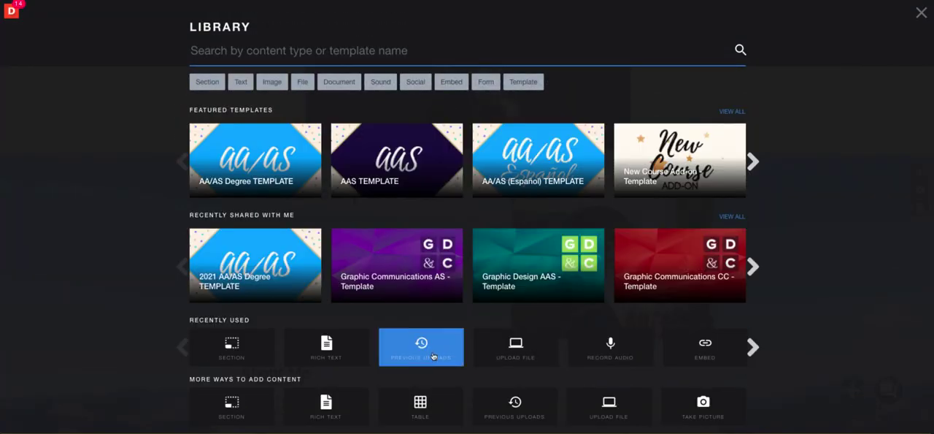
pyautogui.click(339, 351)
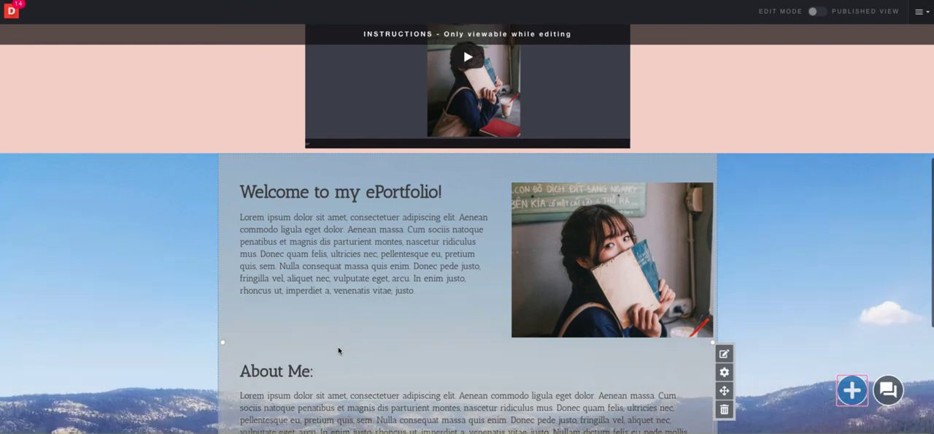
pyautogui.write('gsergtrkwp')
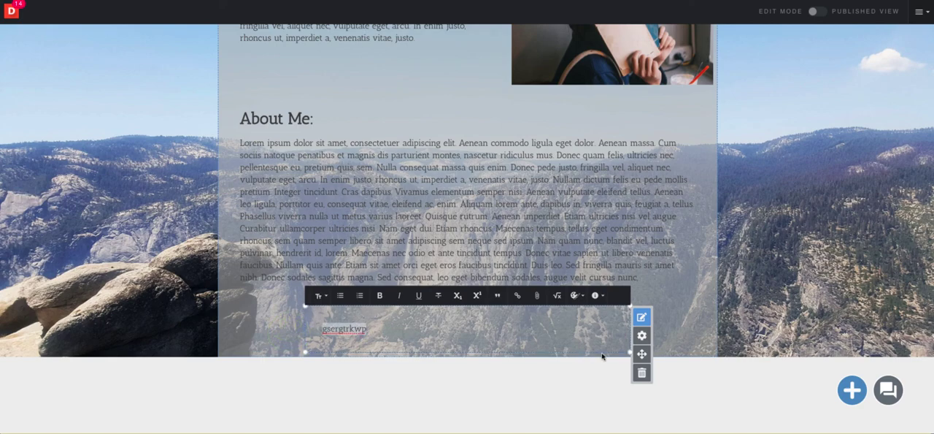
pyautogui.click(642, 372)
# Start publishing the ePortfolio's changes
pyautogui.scroll(5, 665, 309)
pyautogui.scroll(3, 666, 309)
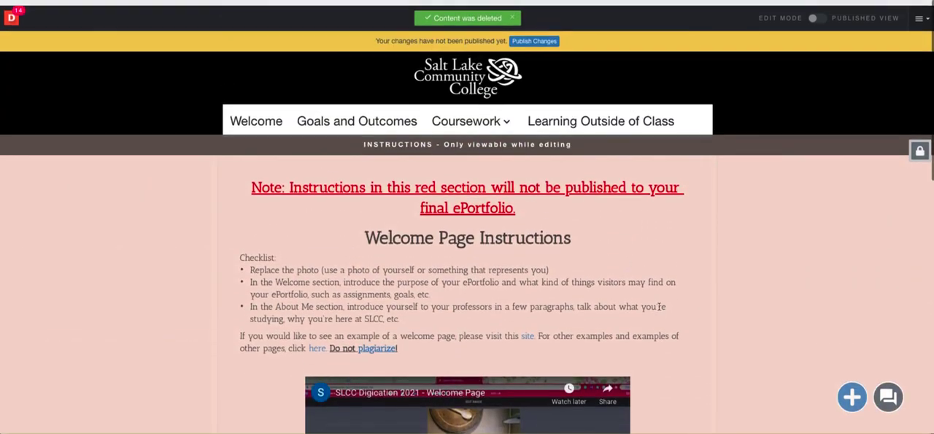
pyautogui.click(522, 34)
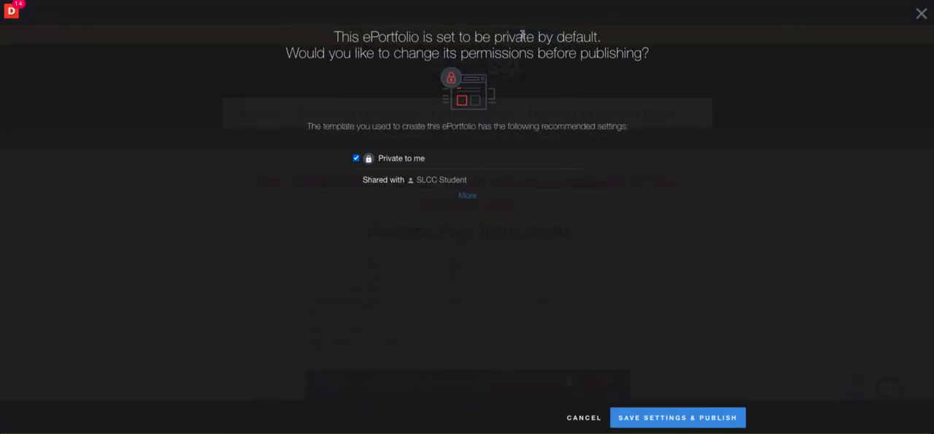